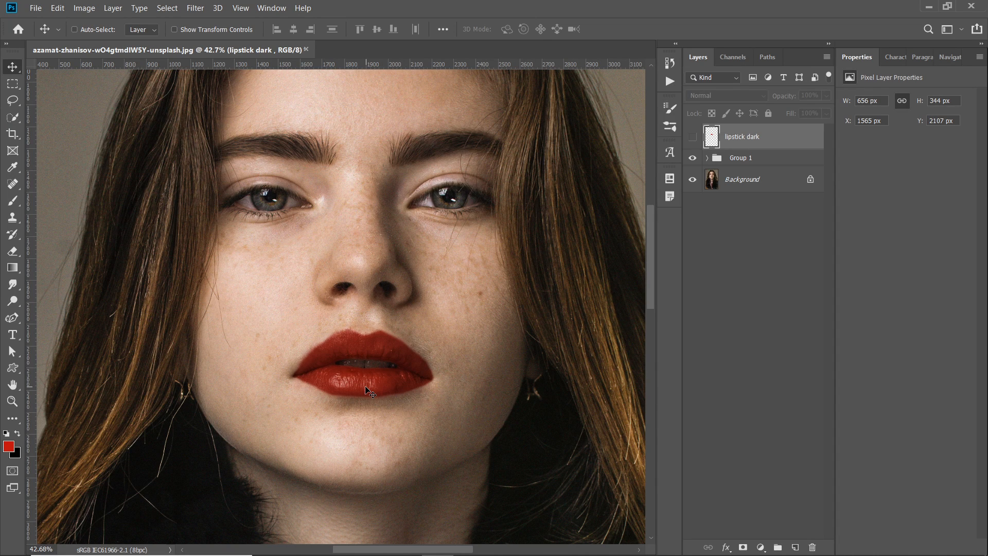
Hide Group 1 so the portrait shows the original lips without the finished lipstick effect.
scroll(369, 391, "down", 2)
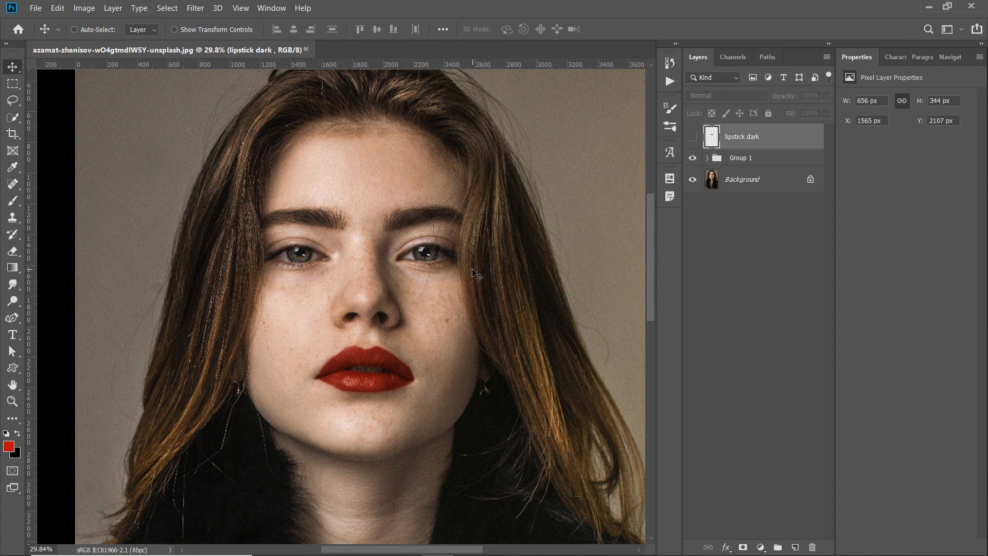
scroll(477, 276, "up", 1)
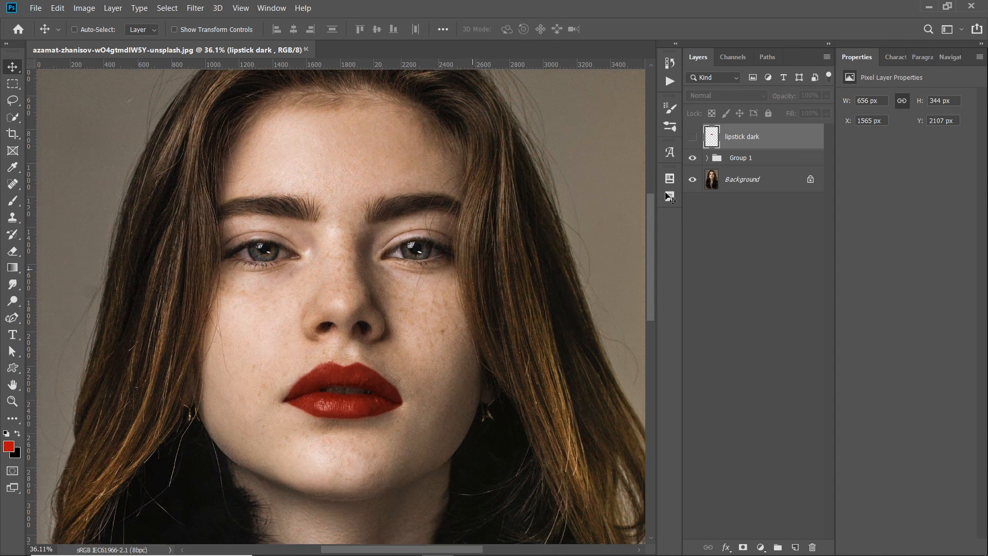
left_click(692, 157)
scroll(352, 415, "up", 1)
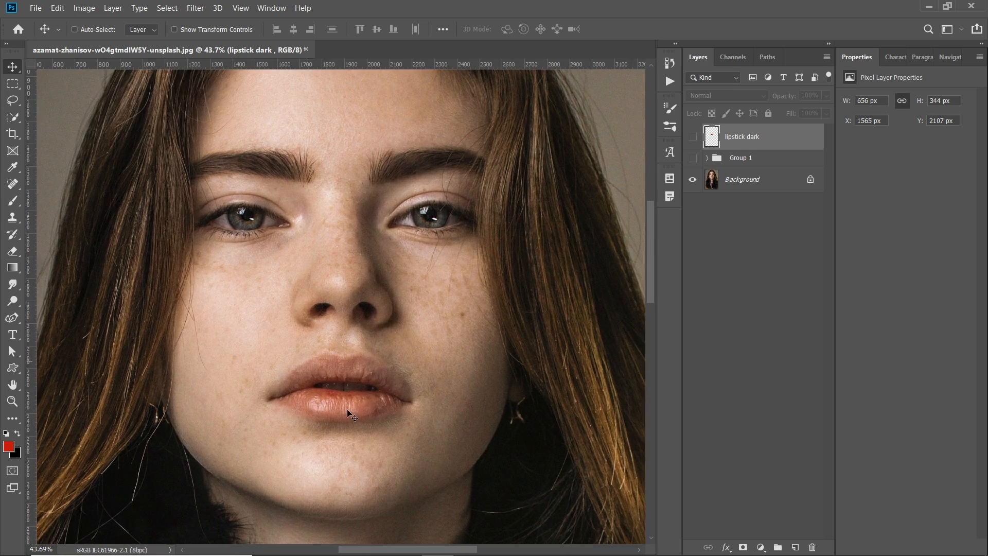
left_click_drag(358, 366, 358, 299)
scroll(357, 301, "down", 2)
left_click_drag(454, 207, 451, 249)
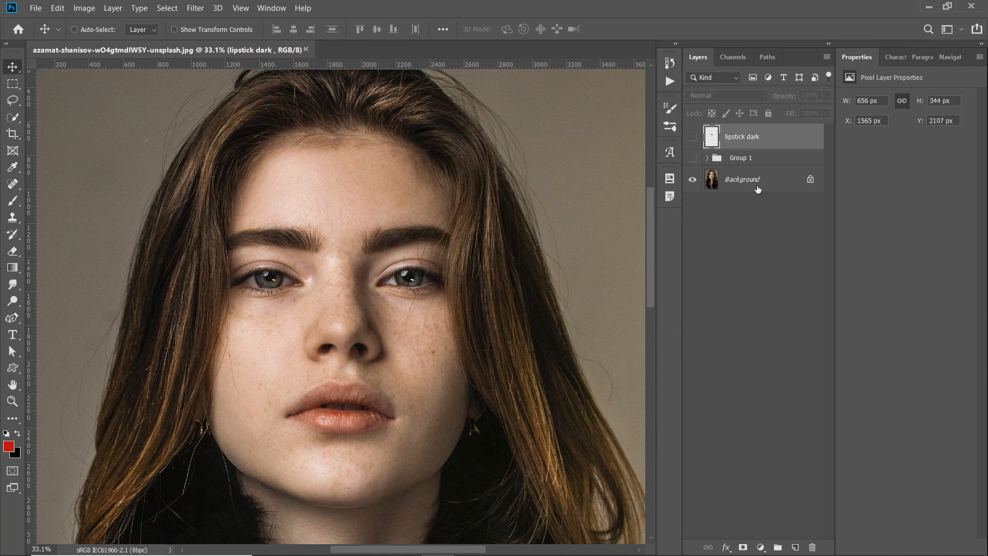
Duplicate the Background layer, leaving the original hidden, and add a new empty layer above the lipstick dark layer.
left_click(755, 186)
key("ctrl+j")
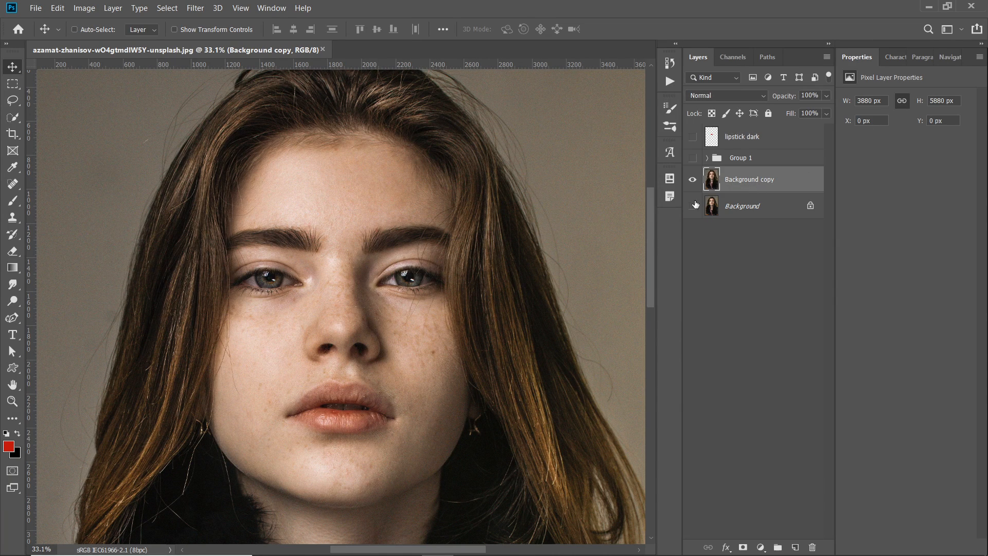
left_click(795, 547)
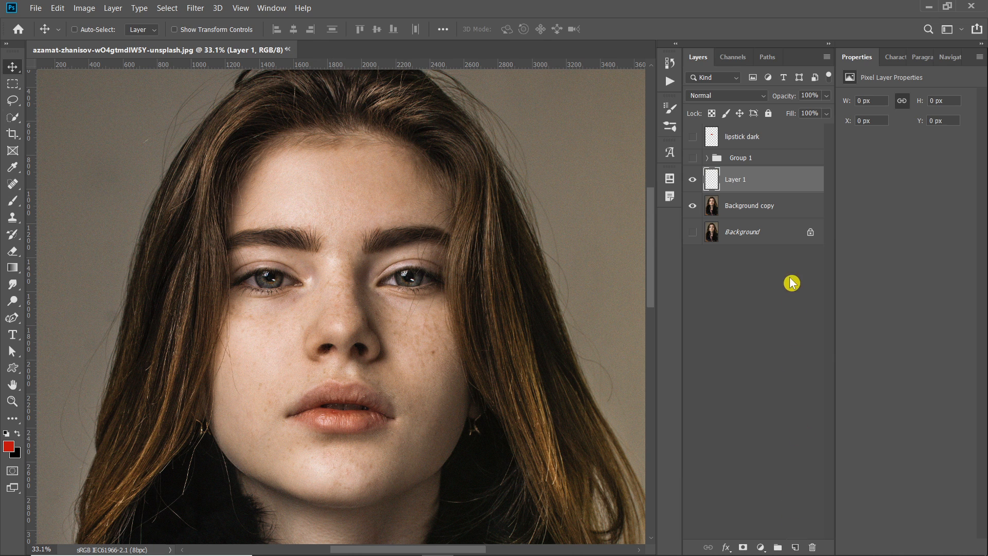
left_click_drag(751, 179, 753, 132)
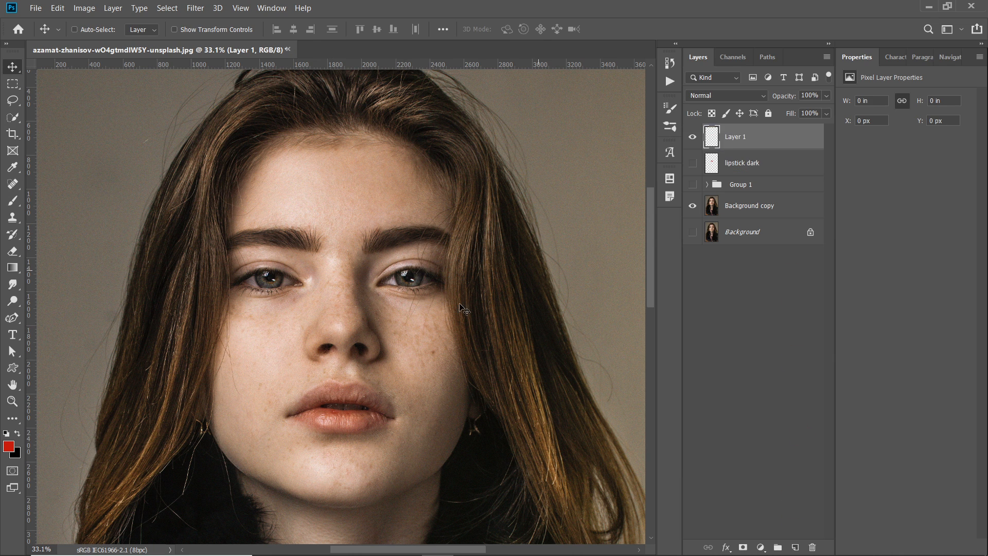
Activate the Brush tool and set the foreground colour to the bright red d50d0d.
scroll(378, 360, "down", 3)
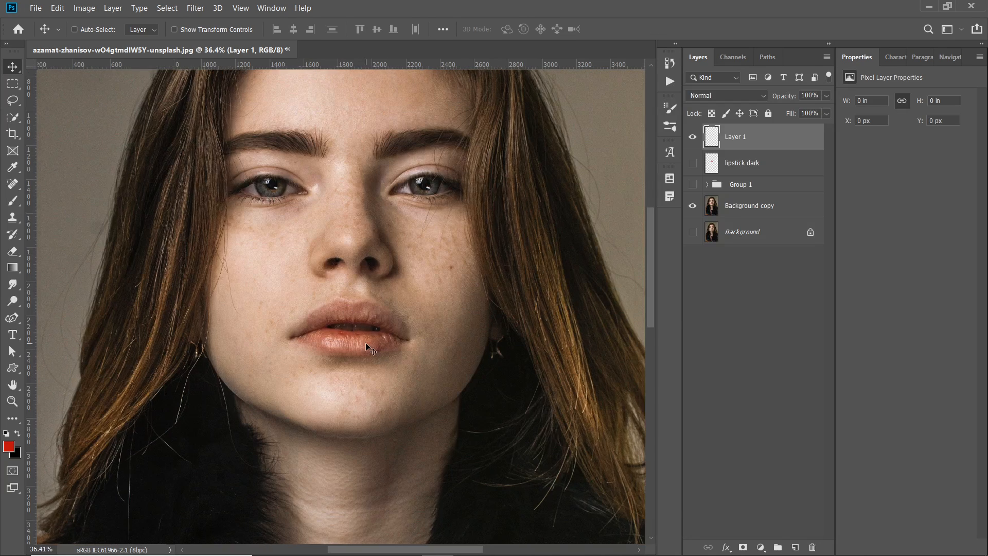
scroll(367, 341, "up", 1)
key("b")
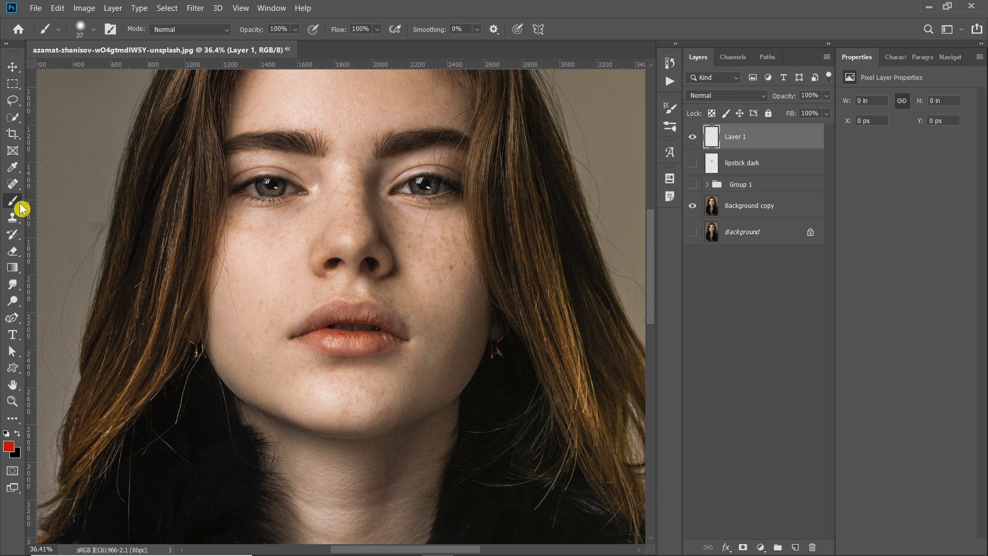
left_click(6, 449)
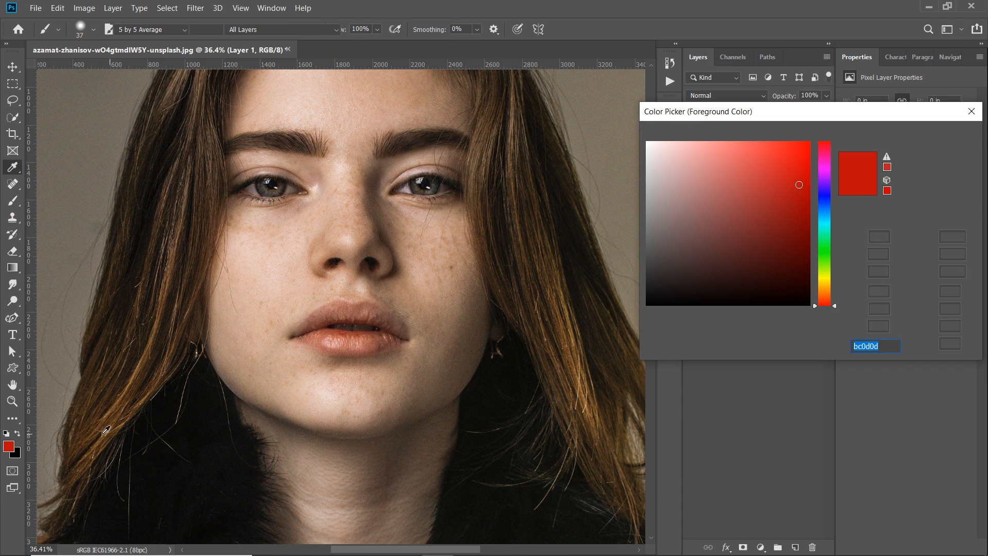
left_click_drag(759, 125, 686, 130)
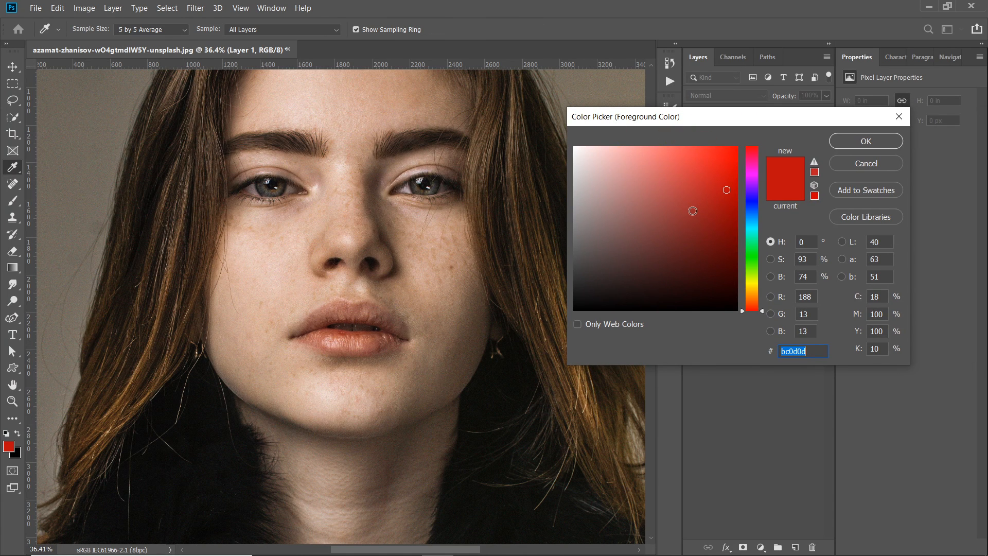
left_click_drag(728, 187, 727, 174)
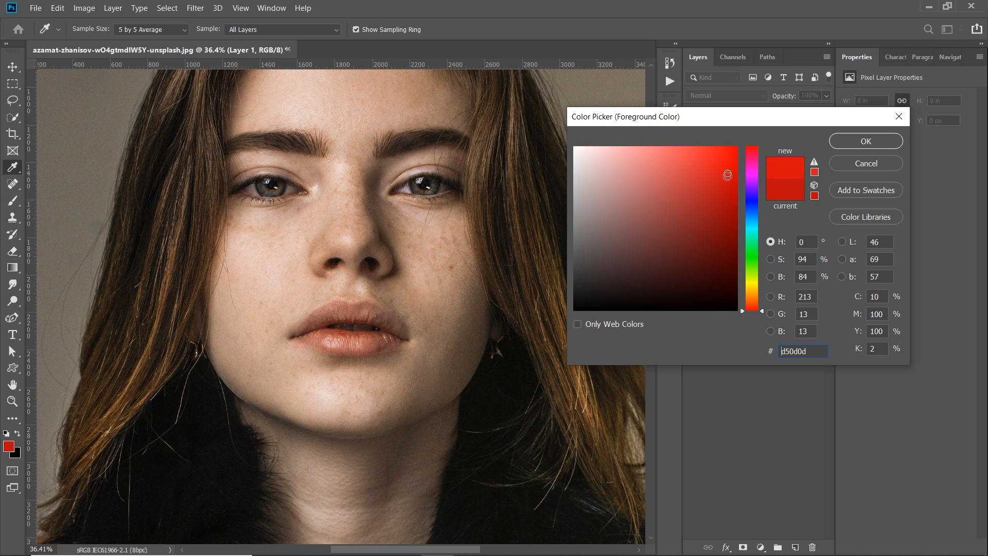
left_click(871, 140)
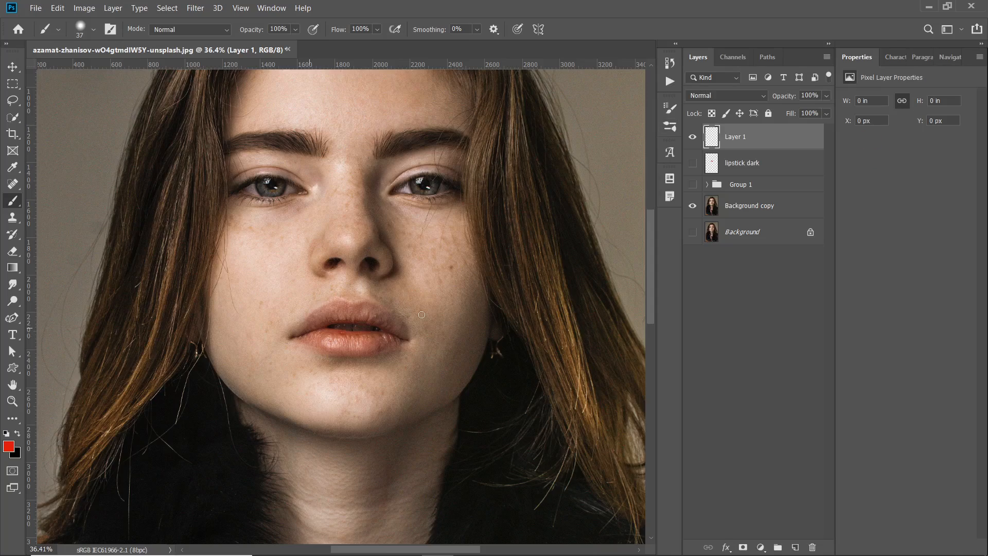
Try the Hard Round brush with a vertical red test stroke across the corner of the mouth, and undo the stroke.
scroll(379, 326, "up", 5)
left_click_drag(315, 250, 321, 165)
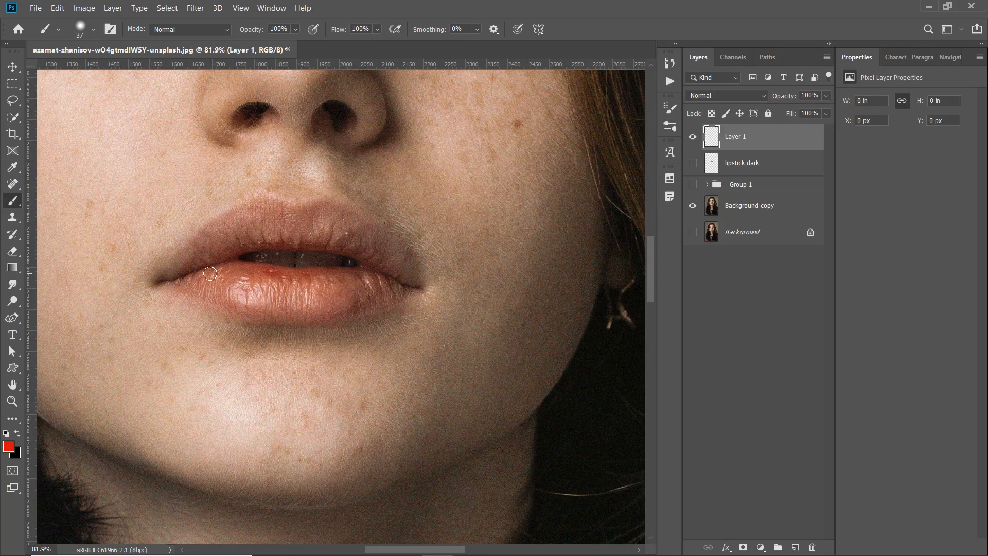
scroll(210, 273, "up", 2)
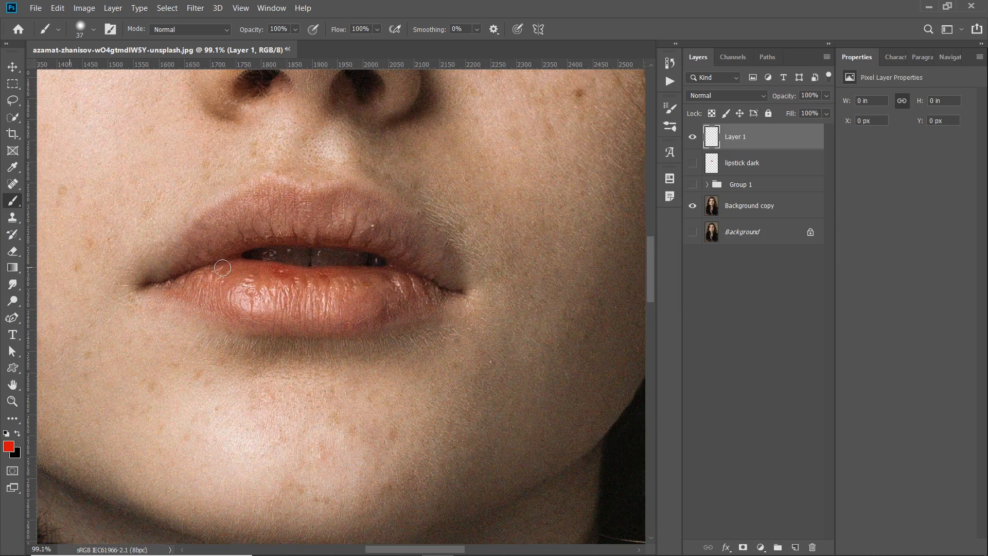
left_click(93, 28)
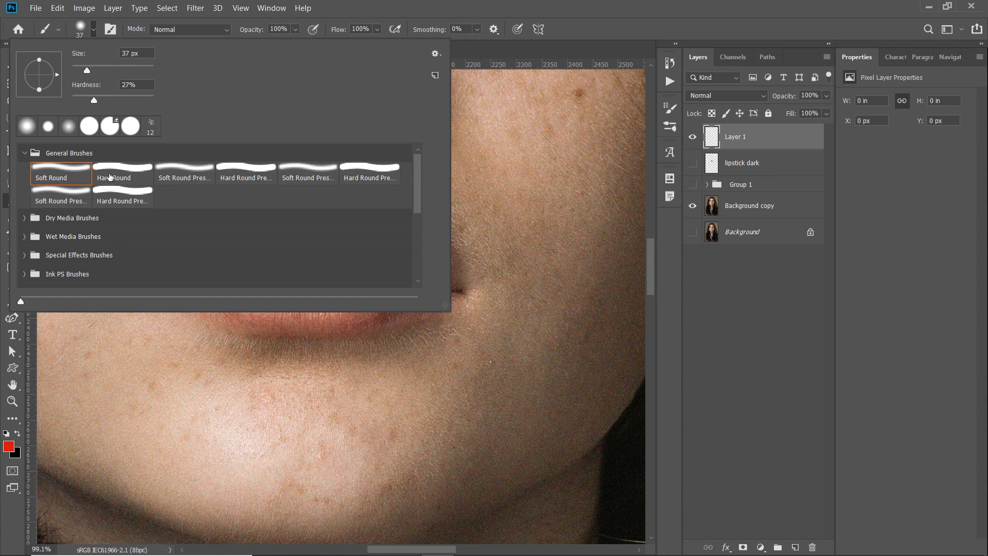
left_click(110, 177)
left_click(536, 8)
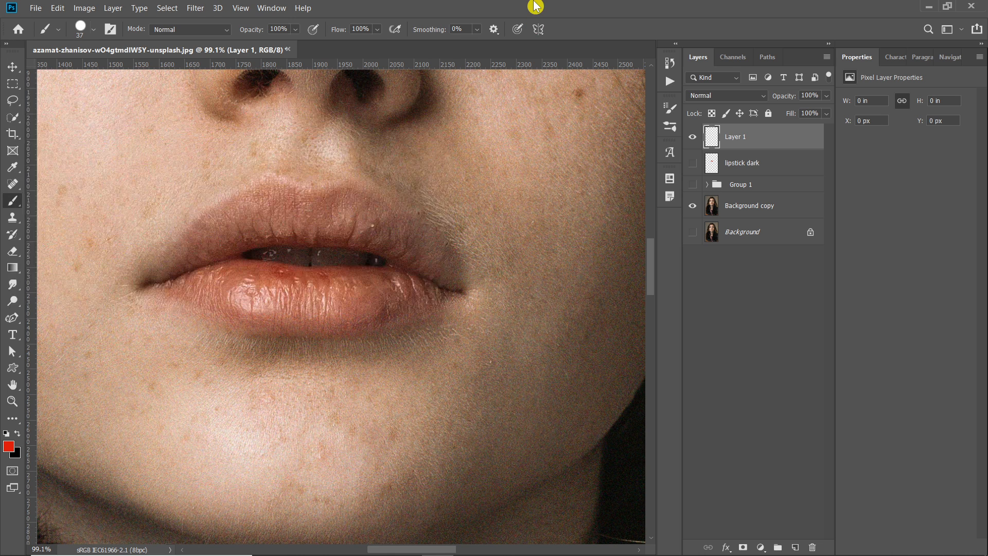
left_click_drag(462, 162, 463, 348)
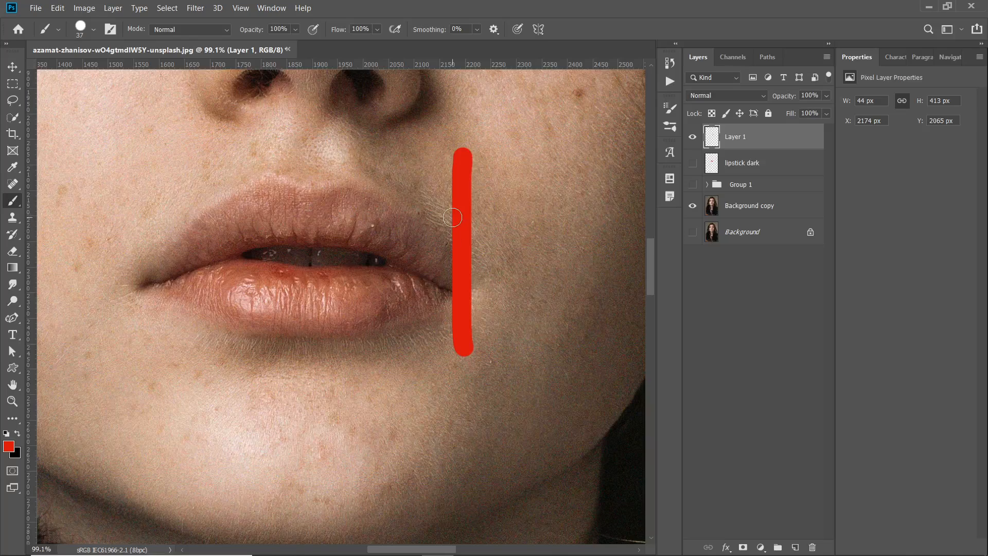
scroll(450, 221, "up", 3)
scroll(451, 220, "up", 1)
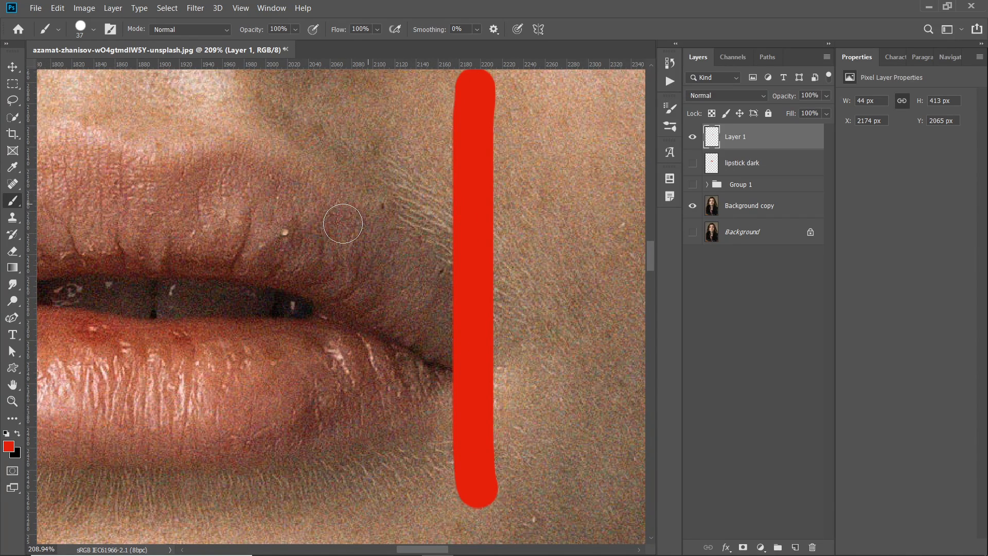
key("ctrl+z")
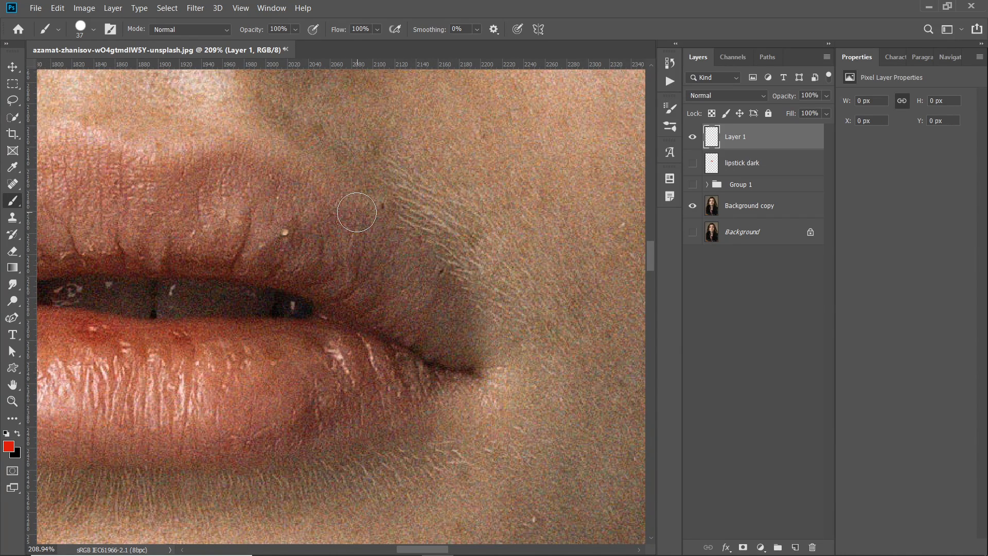
Switch to the Soft Round brush and place the empty Layer 1 between the lipstick dark layer and Group 1.
scroll(351, 209, "down", 2)
key("ctrl+bracketleft")
key("ctrl+bracketleft")
left_click(93, 29)
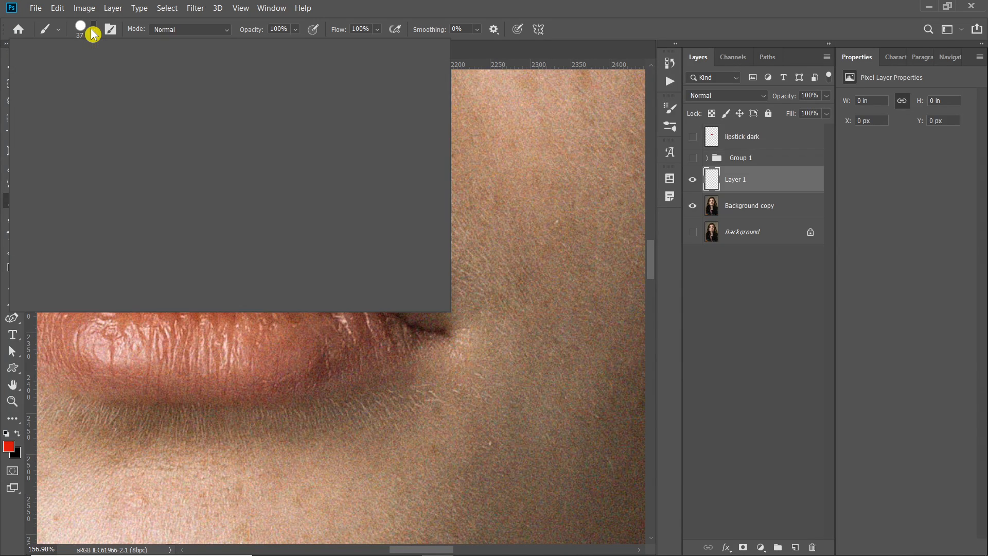
left_click(57, 175)
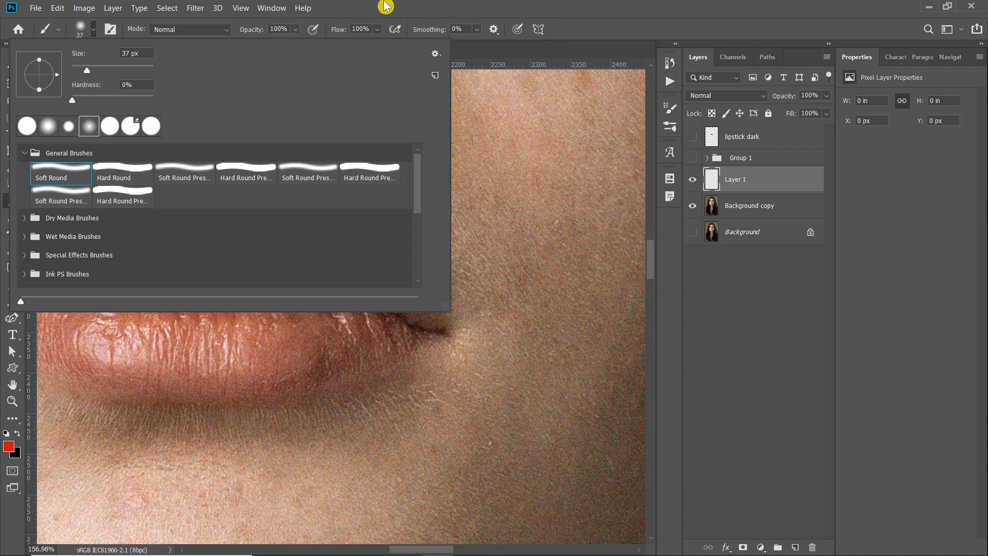
left_click(478, 59)
left_click_drag(754, 178, 754, 148)
scroll(256, 263, "up", 1)
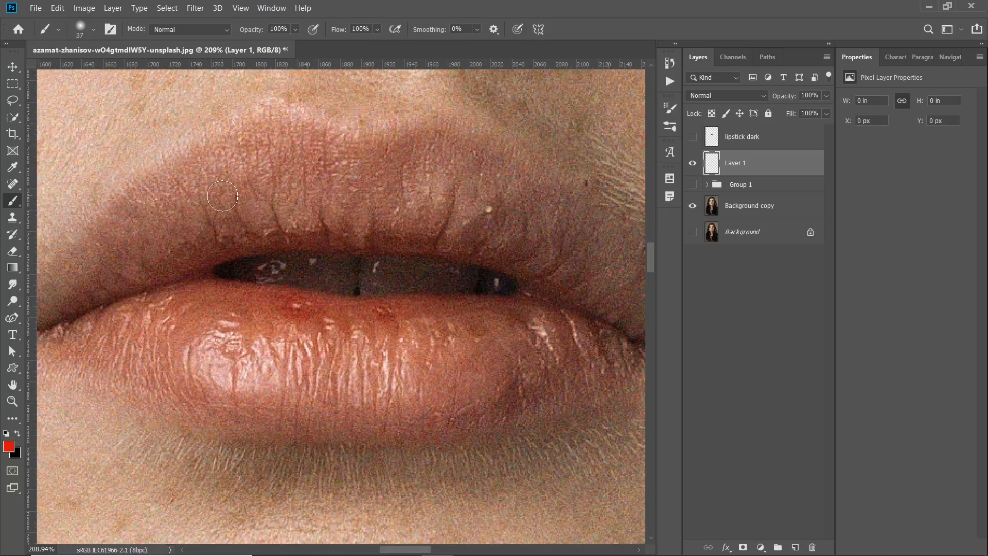
Resize the soft brush to 36 px for painting the lips.
left_click(94, 30)
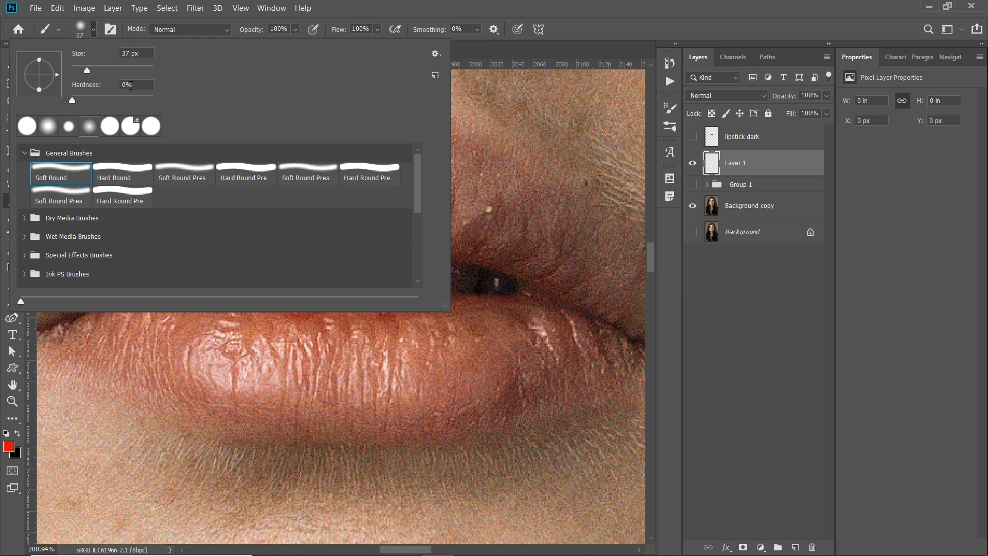
left_click(400, 8)
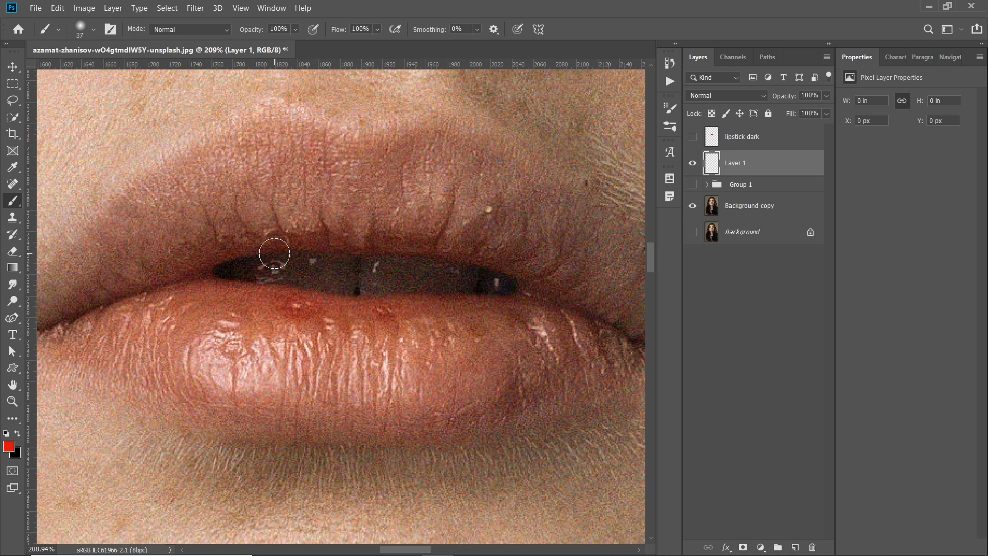
right_click(236, 204, "alt")
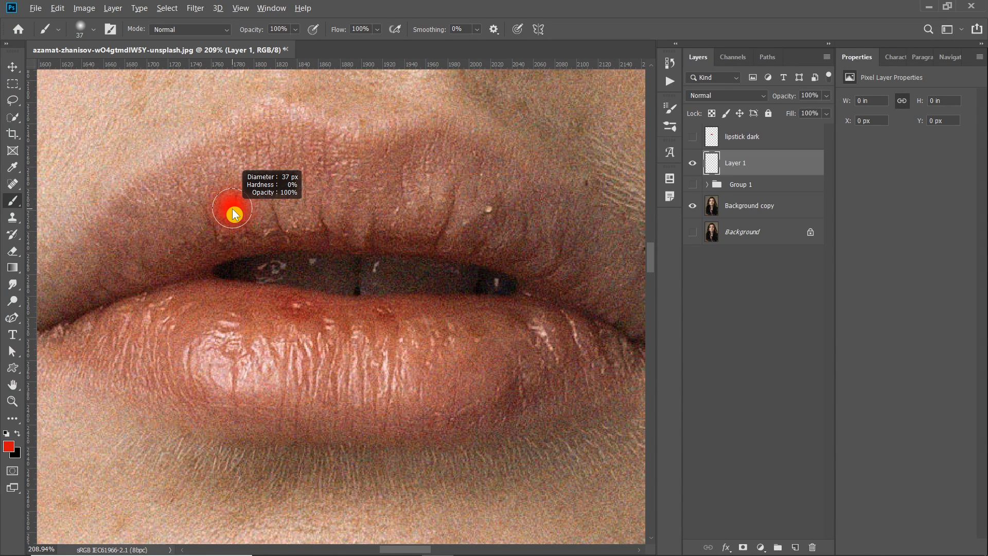
mouse_move(234, 214)
left_mouse_down()
mouse_move(207, 210)
mouse_move(315, 214)
mouse_move(210, 222)
mouse_move(346, 217)
mouse_move(203, 216)
mouse_move(240, 133)
mouse_move(253, 254)
mouse_move(256, 209)
mouse_move(241, 184)
mouse_move(283, 185)
mouse_move(225, 199)
mouse_move(289, 192)
mouse_move(249, 138)
mouse_move(275, 223)
mouse_move(260, 137)
mouse_move(276, 110)
left_mouse_up()
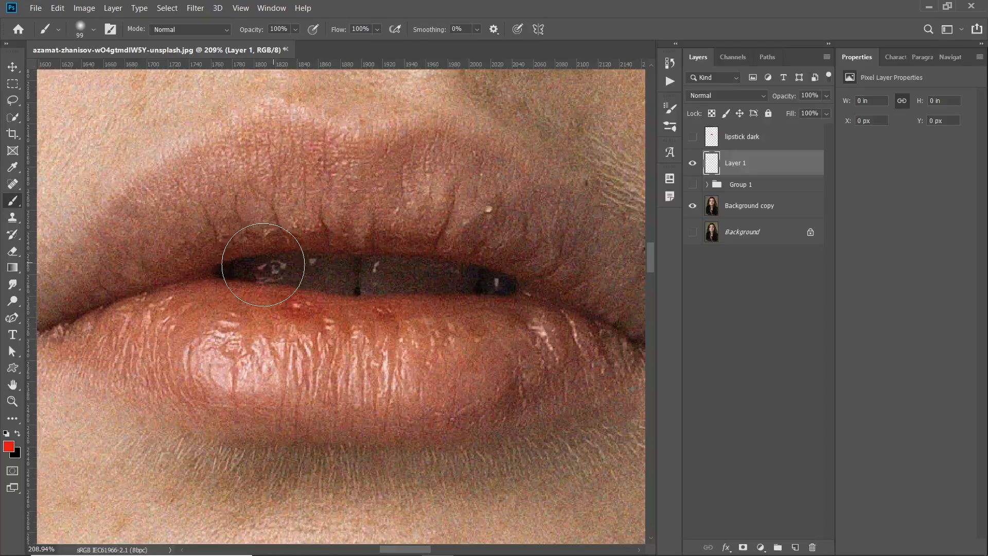
mouse_move(214, 244)
left_mouse_down()
mouse_move(284, 239)
mouse_move(264, 176)
mouse_move(273, 150)
mouse_move(211, 260)
left_mouse_up()
scroll(285, 239, "down", 1)
scroll(221, 259, "up", 1)
scroll(232, 247, "down", 3)
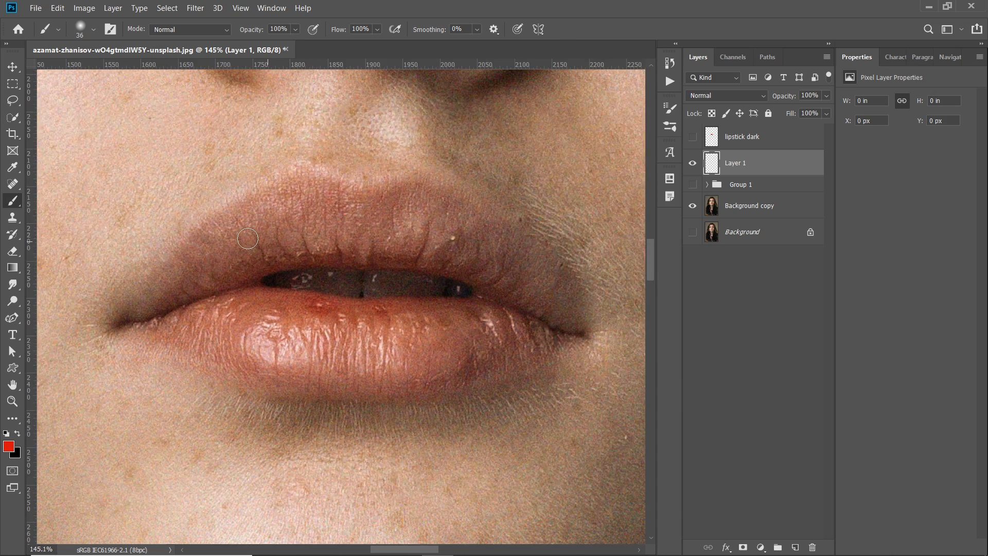
Paint the upper lip and the outline of the lower lip roughly in red on Layer 1 with the soft brush.
left_click_drag(154, 323, 197, 260)
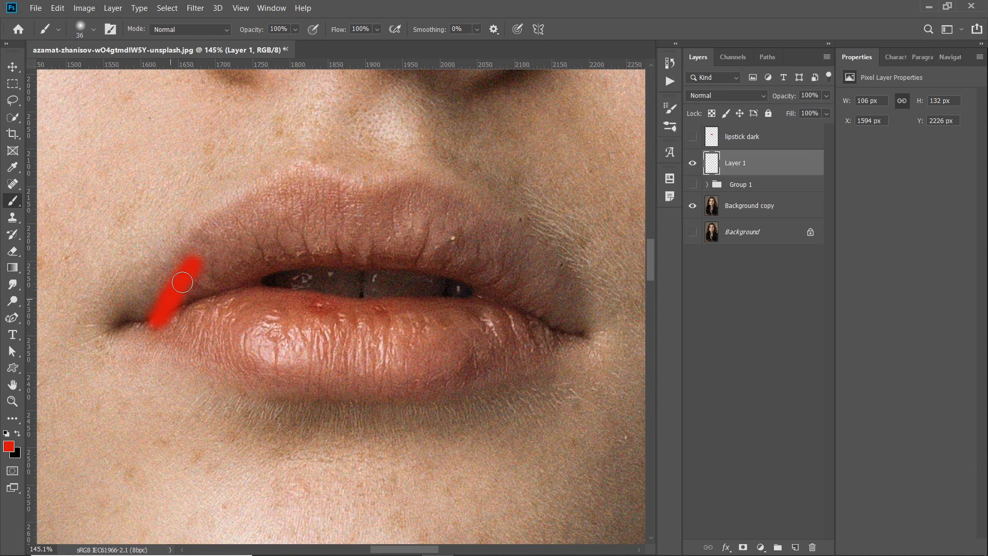
left_click_drag(182, 282, 249, 211)
left_click_drag(185, 290, 274, 199)
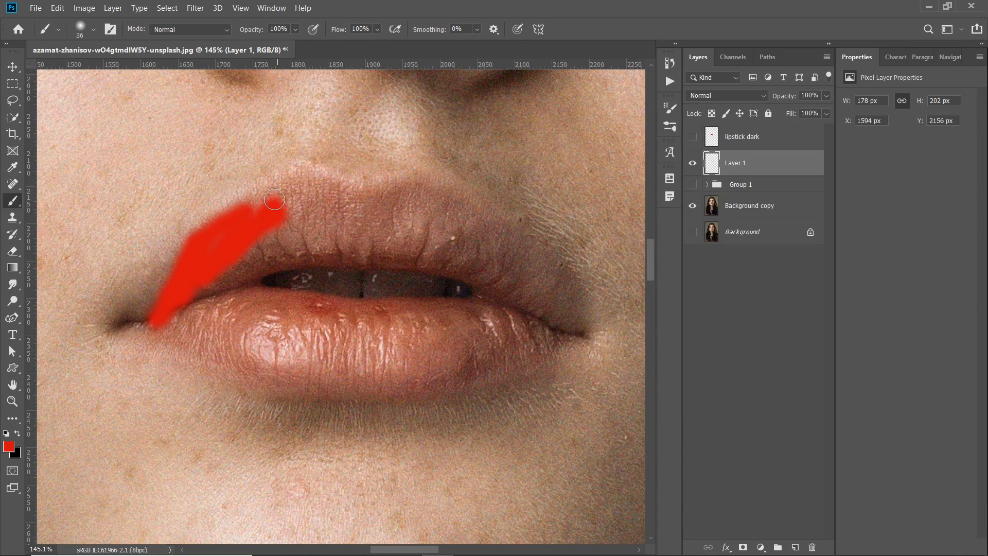
mouse_move(274, 200)
left_mouse_down()
mouse_move(298, 223)
mouse_move(538, 289)
mouse_move(337, 368)
left_mouse_up()
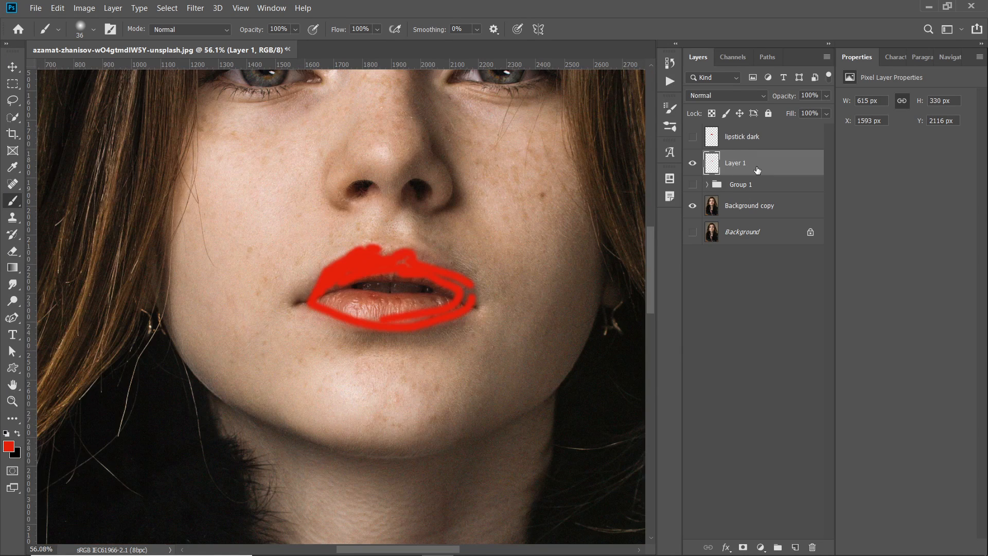
Delete the roughly painted Layer 1 and show the prepared lipstick dark layer over the lips.
key("Delete")
left_click(692, 145)
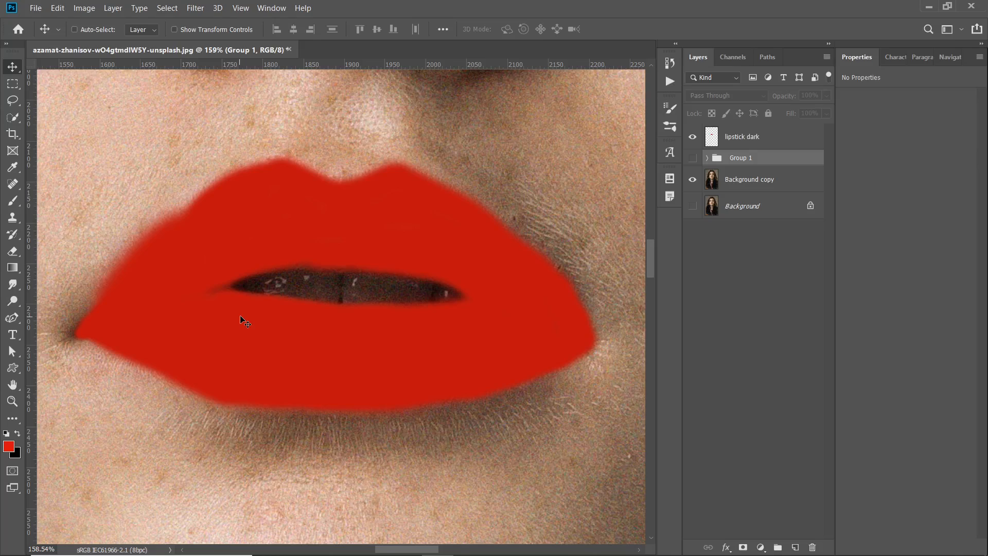
scroll(241, 320, "down", 2)
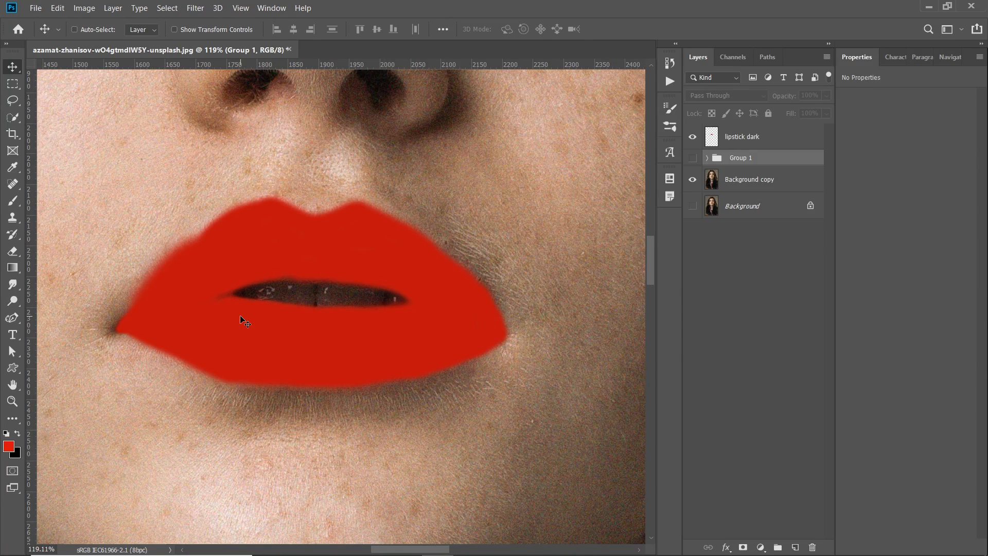
scroll(241, 320, "down", 1)
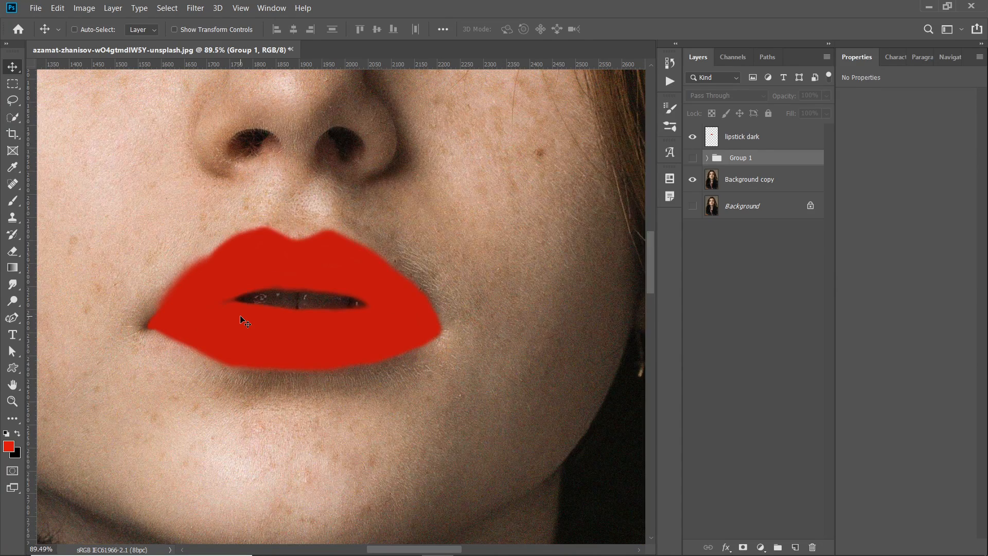
scroll(241, 320, "down", 1)
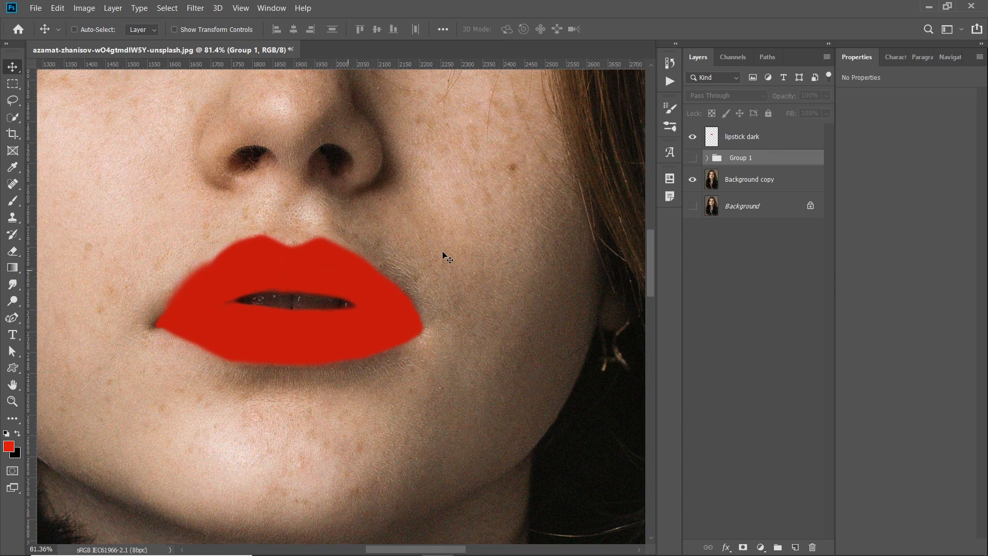
Set the lipstick dark layer's blend mode to Multiply.
left_click(785, 144)
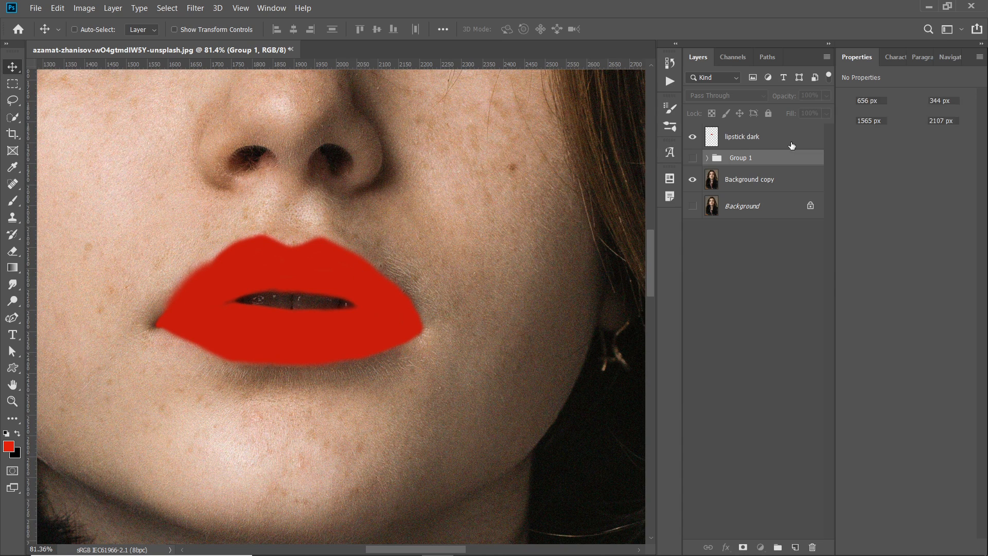
left_click(716, 98)
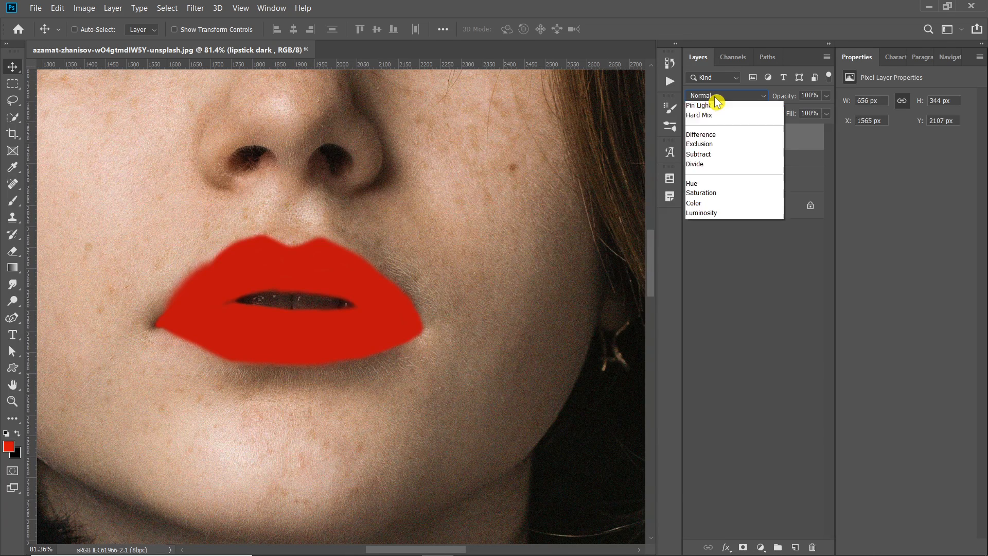
left_click(715, 147)
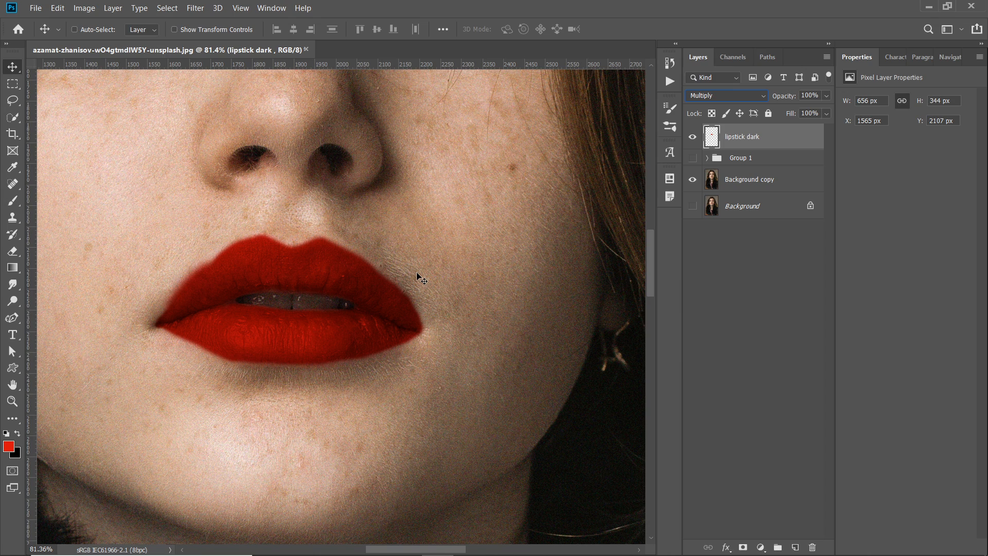
Examine the multiplied lipstick on the whole portrait and up close along the lip edges and skin texture.
key("ctrl+0")
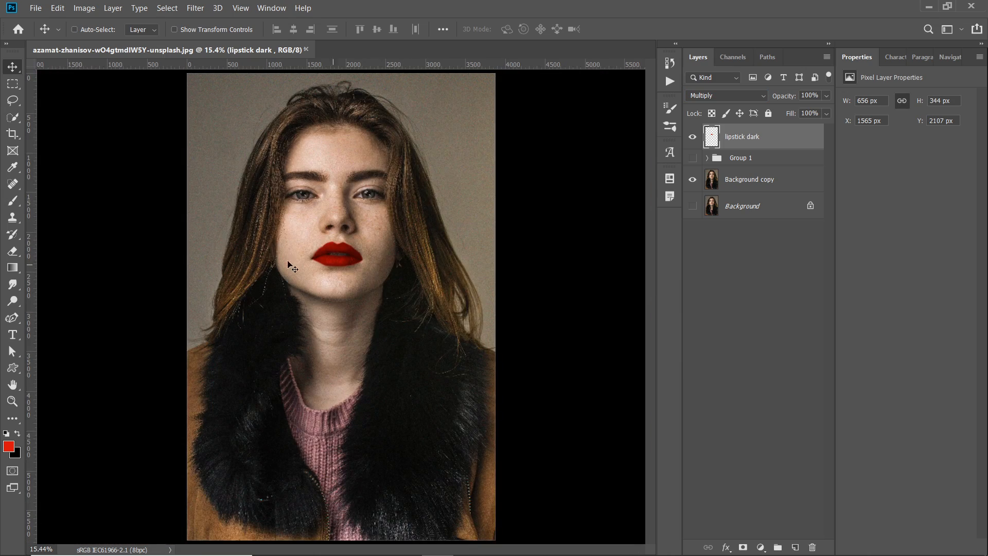
scroll(320, 240, "up", 5)
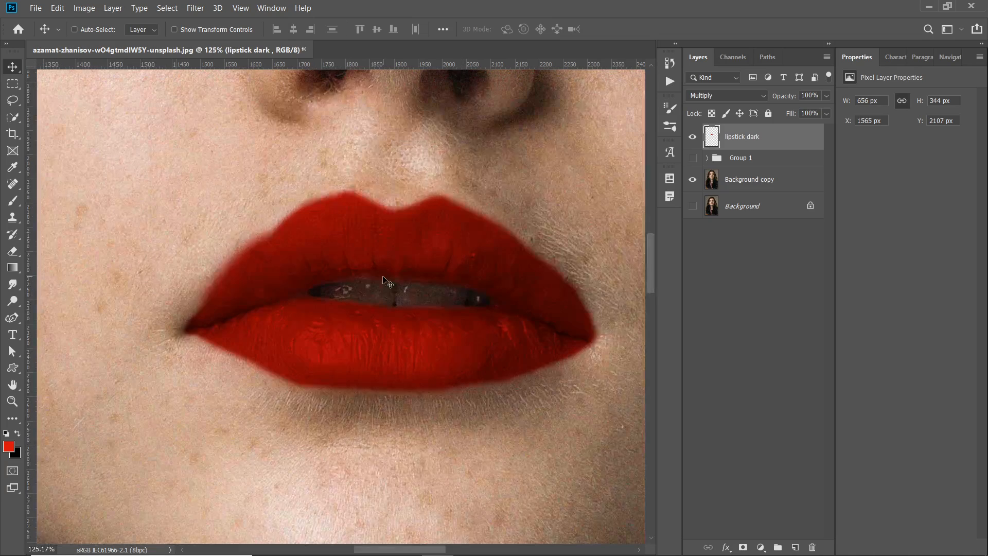
left_click_drag(383, 277, 341, 291)
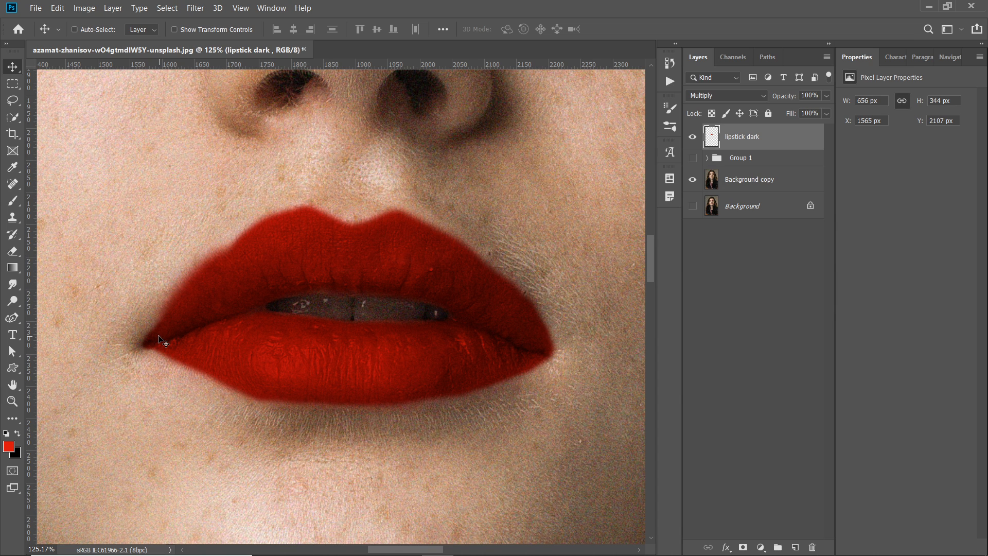
left_click(727, 112)
scroll(406, 281, "up", 4)
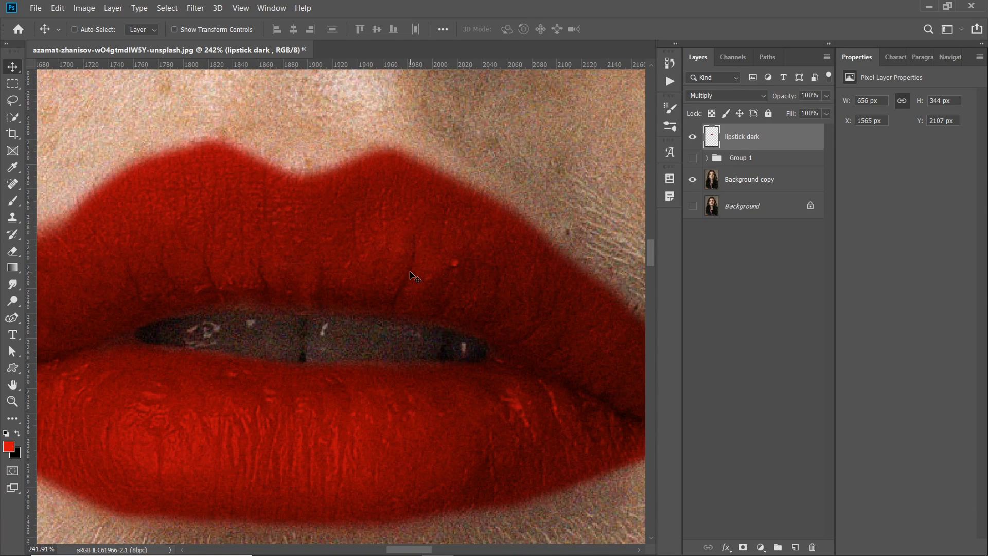
scroll(414, 277, "down", 4)
scroll(409, 279, "down", 2)
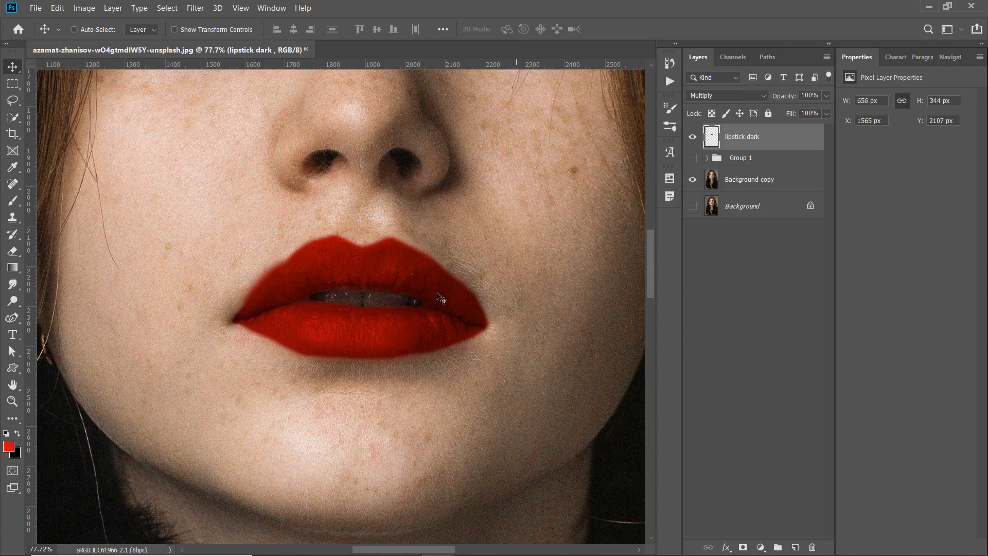
scroll(364, 278, "up", 1)
left_click_drag(439, 275, 382, 290)
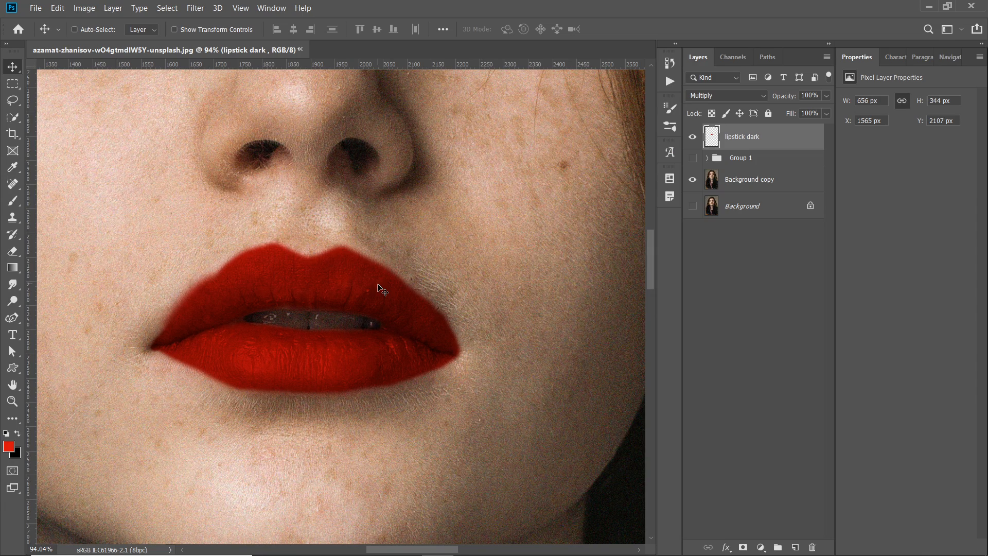
scroll(367, 287, "up", 2)
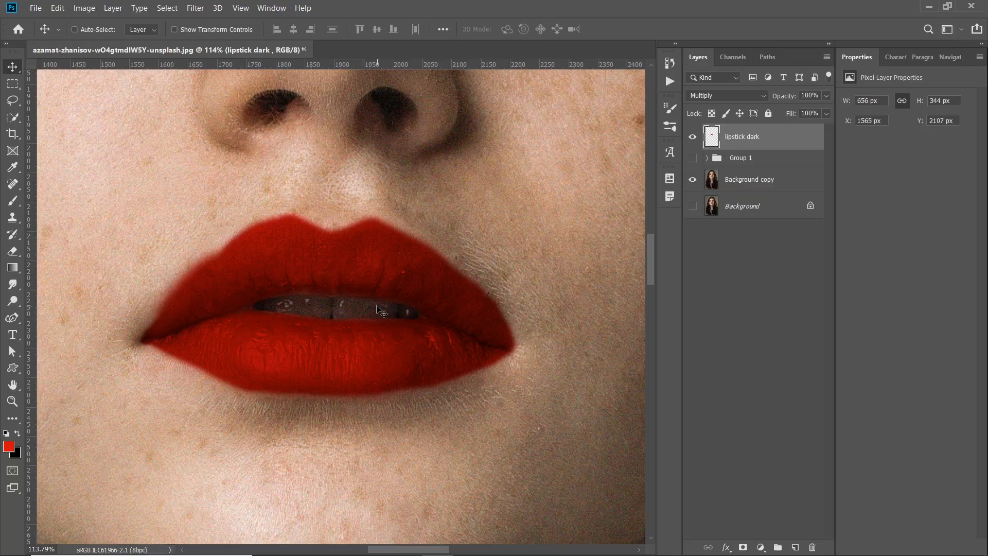
In the lipstick dark layer's blending options, split the Underlying Layer's white Blend If slider to 155 / 255 and apply it.
double_click(793, 148)
left_click_drag(686, 191, 683, 133)
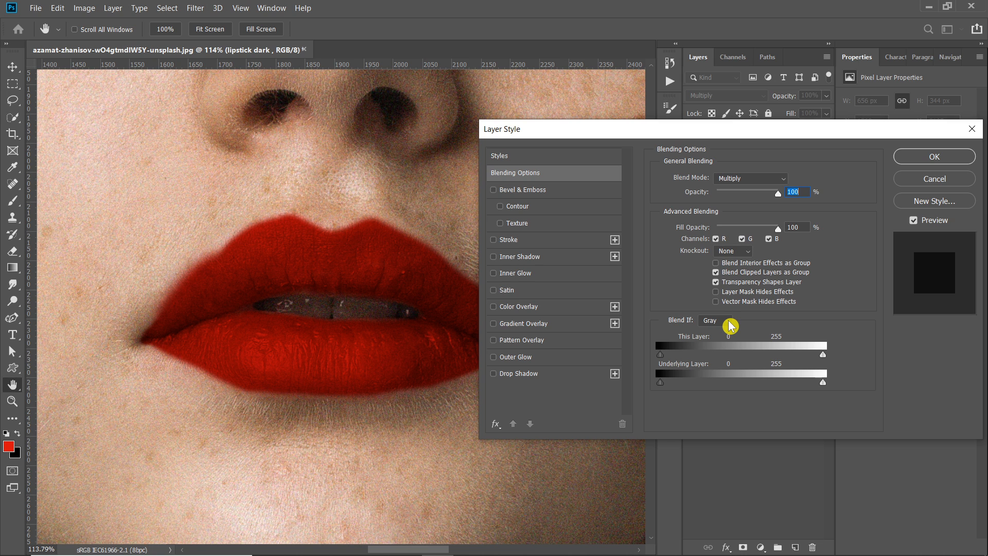
left_click_drag(727, 124, 733, 73)
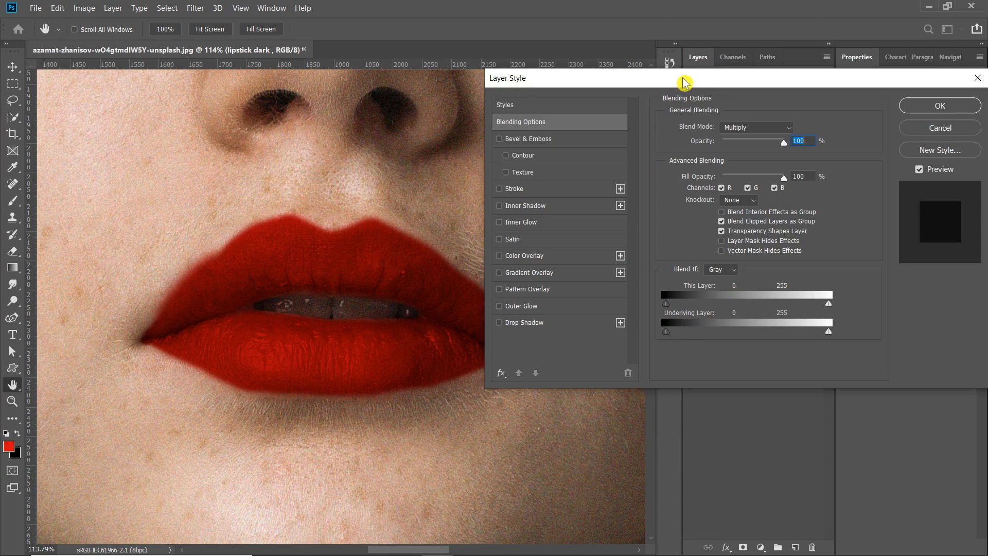
left_click_drag(684, 82, 676, 246)
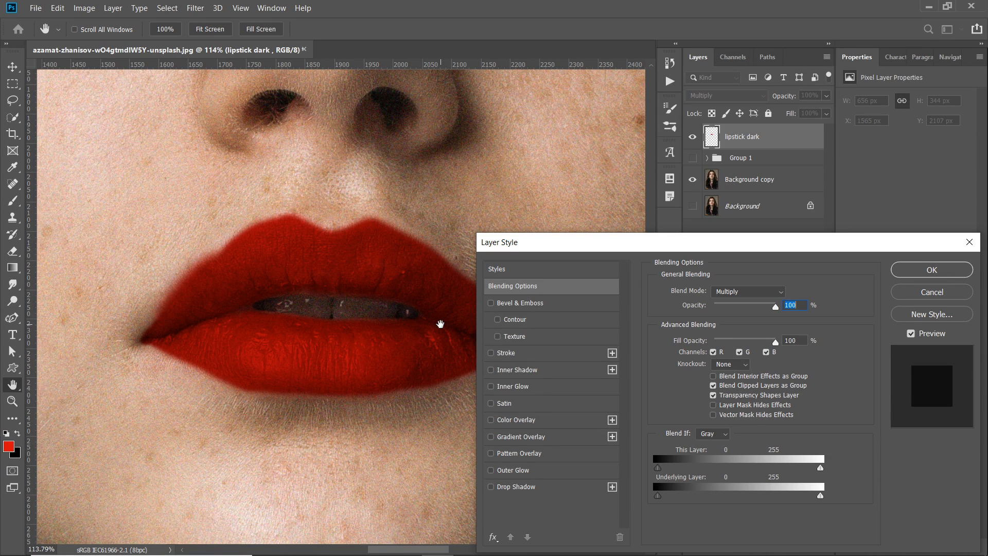
mouse_move(697, 245)
left_mouse_down()
mouse_move(638, 190)
mouse_move(704, 232)
left_mouse_up()
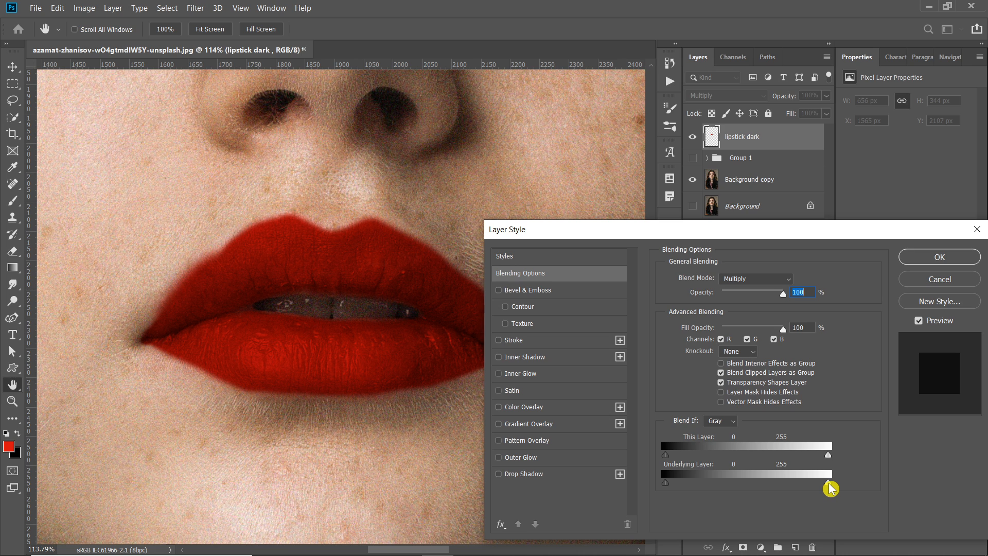
left_click_drag(827, 482, 803, 488)
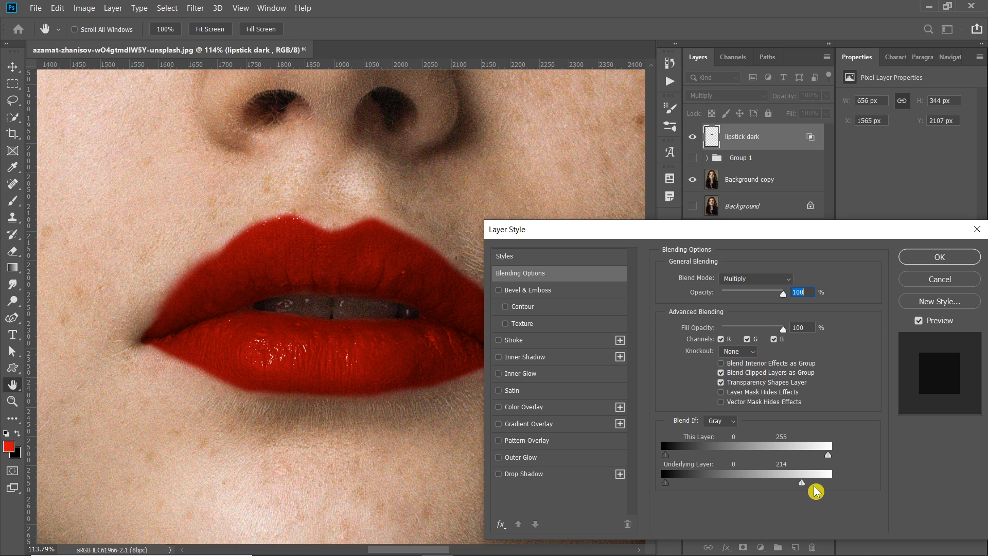
key("alt")
left_click_drag(801, 483, 766, 495)
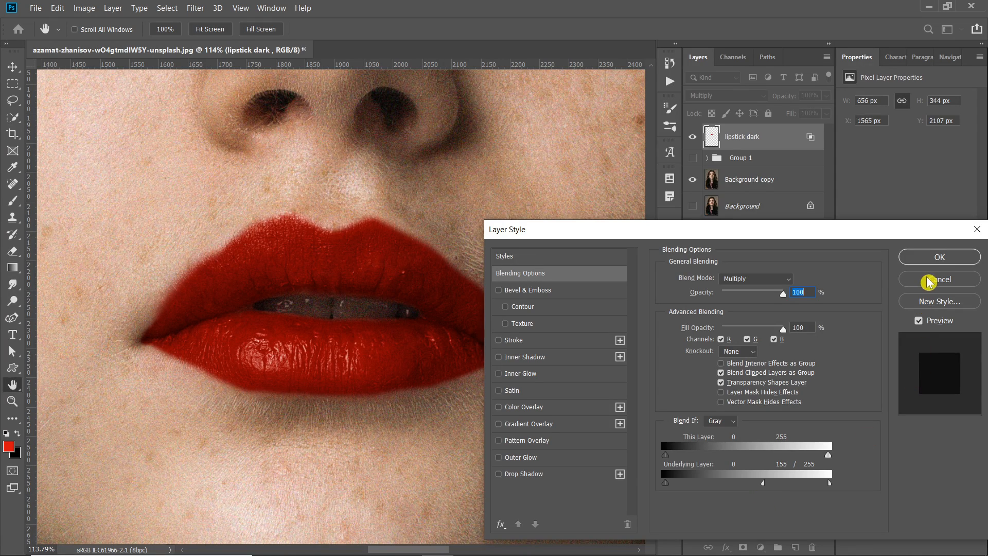
left_click(934, 261)
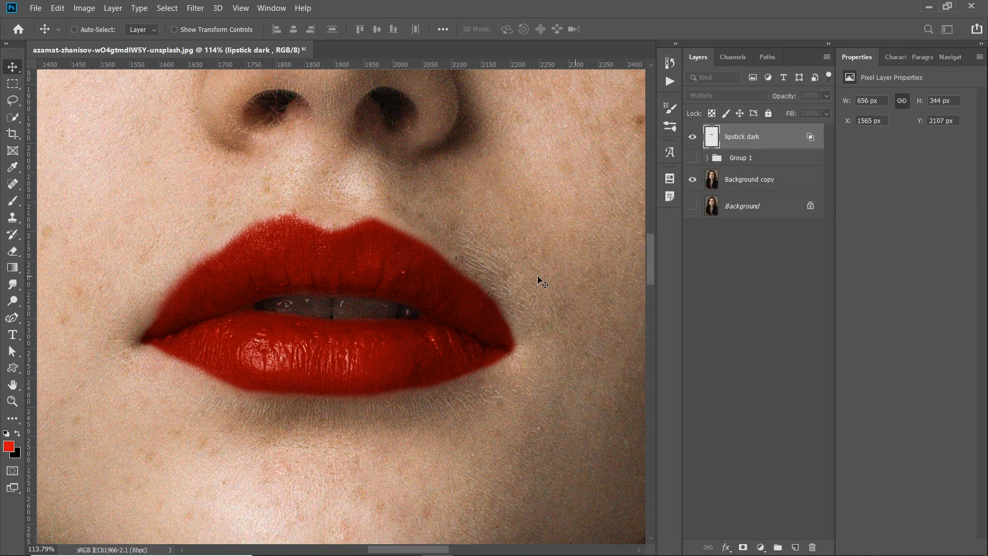
Review the highlights on the lips and the Blend If settings of the lipstick dark layer.
scroll(406, 303, "down", 3)
scroll(399, 301, "down", 3)
scroll(407, 300, "up", 3)
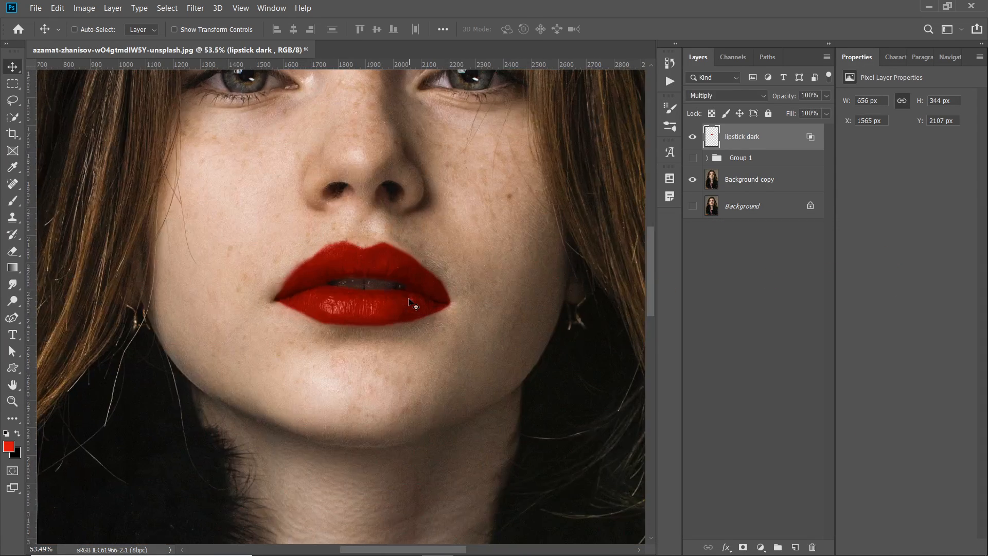
scroll(409, 300, "up", 3)
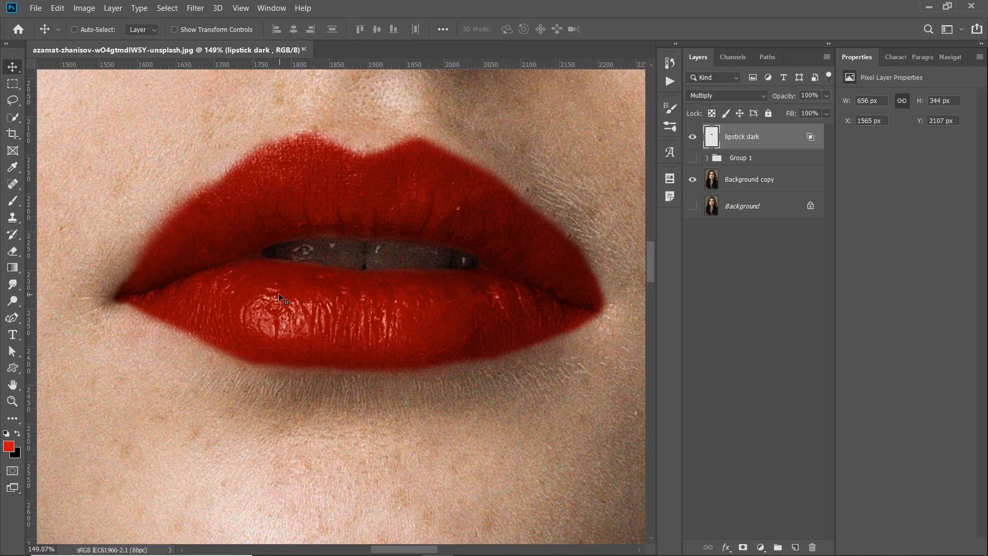
scroll(282, 299, "up", 1)
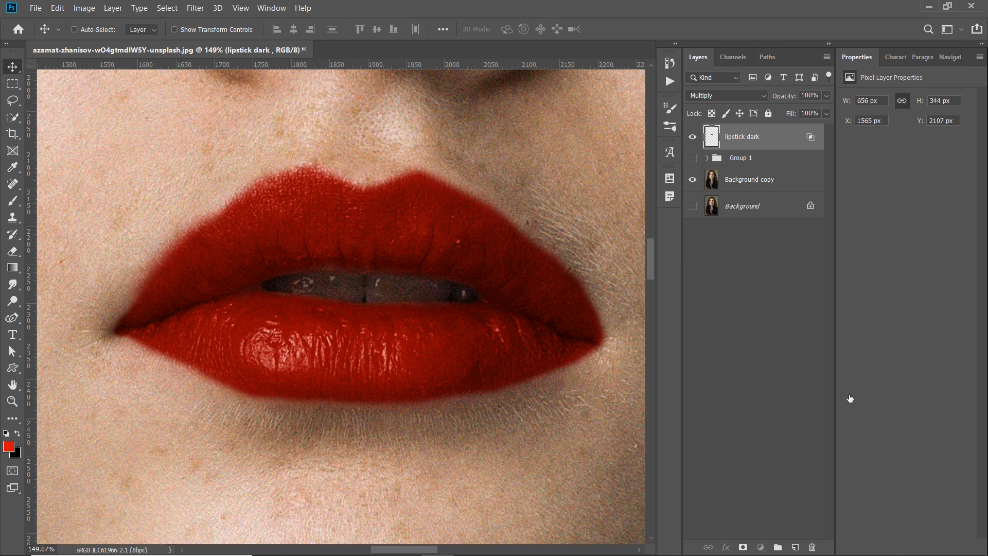
double_click(792, 147)
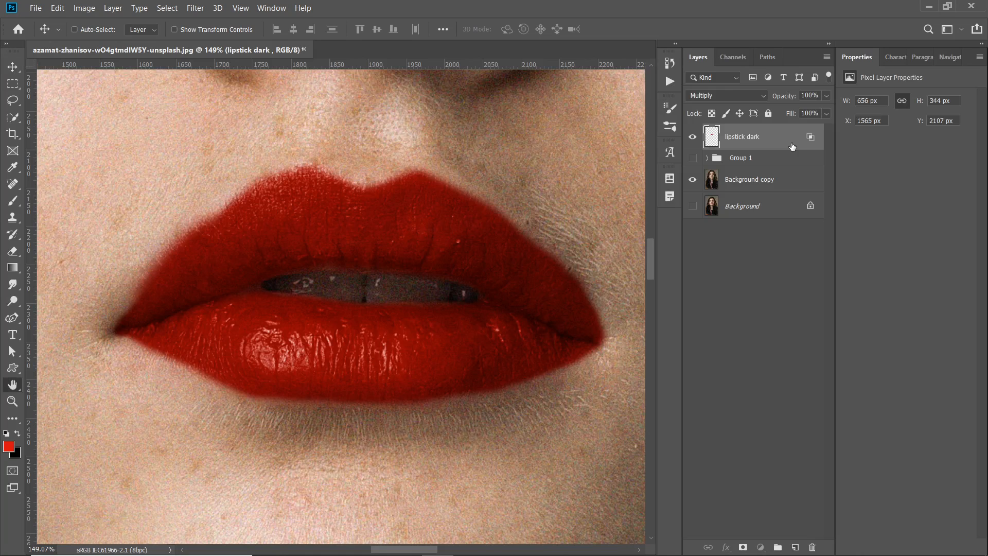
left_click_drag(822, 482, 747, 481)
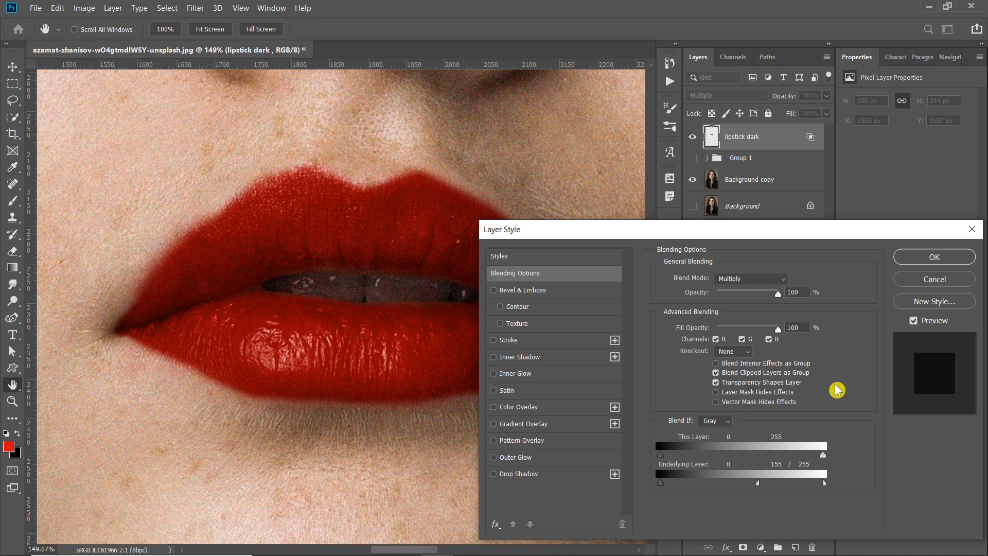
left_click(942, 281)
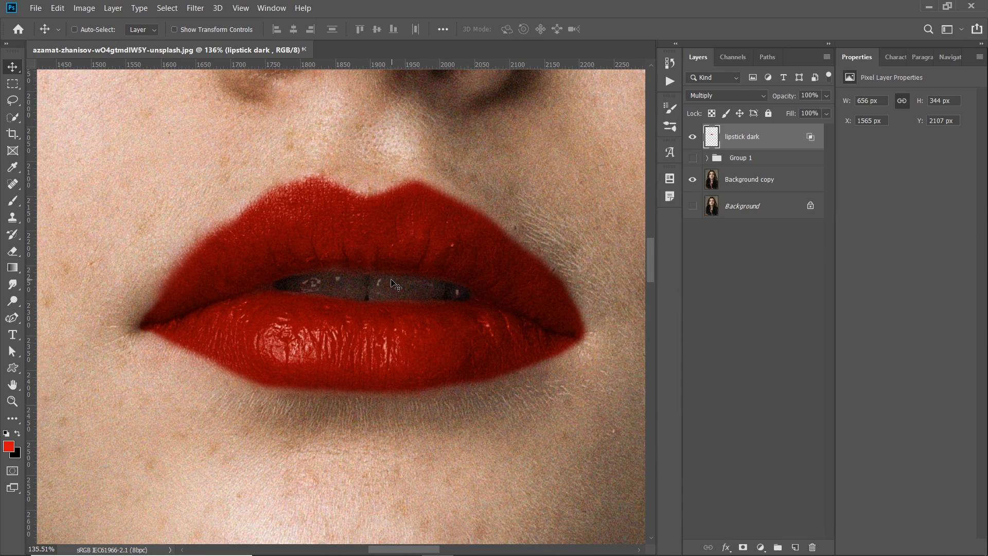
Duplicate the lipstick dark layer and rename the copy as lipstick light.
scroll(438, 204, "down", 2)
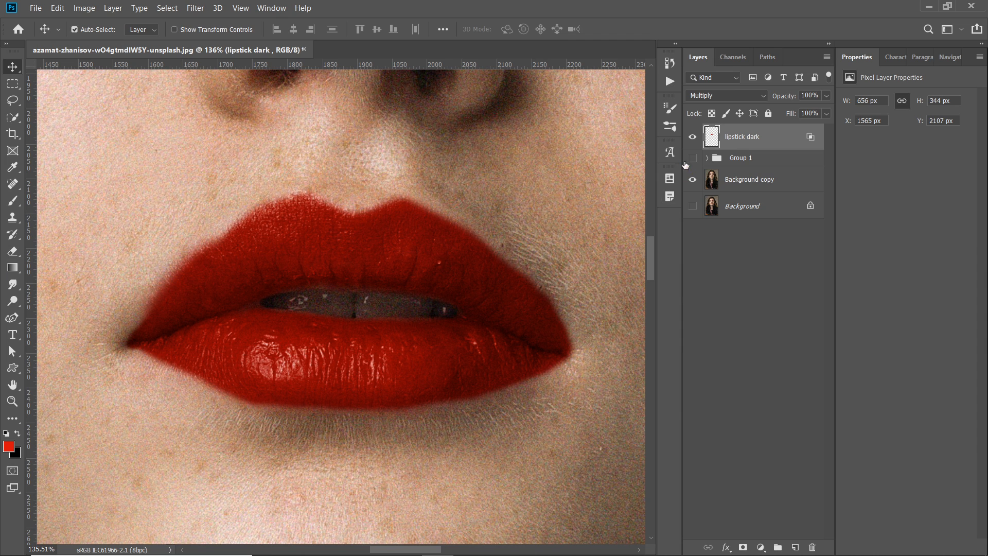
key("ctrl+j")
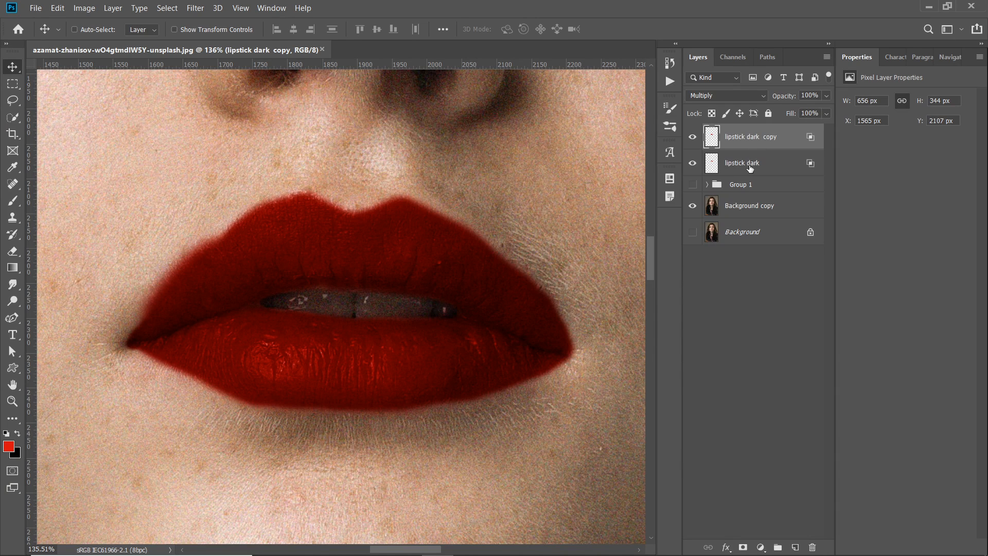
double_click(755, 136)
left_click_drag(745, 136, 812, 142)
type("lipstick light")
key("Return")
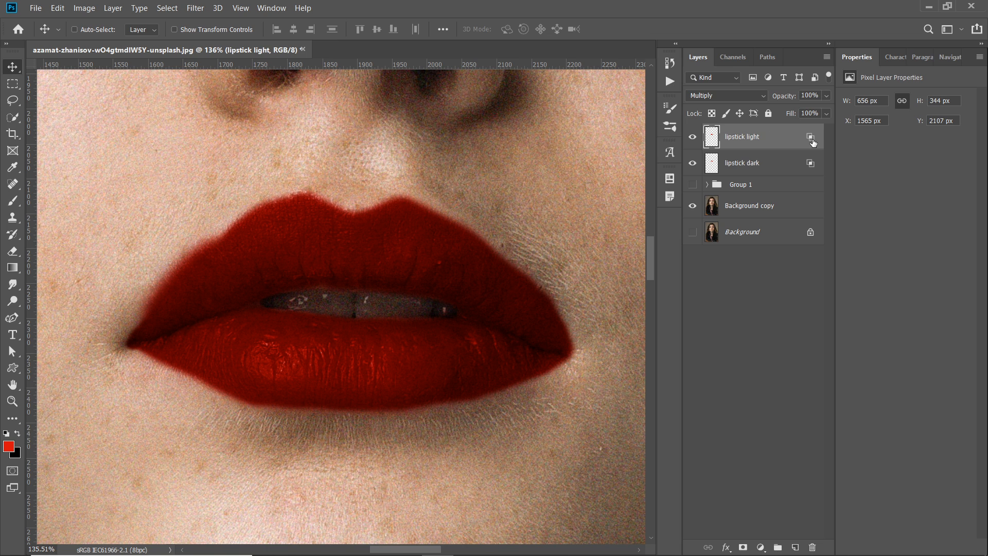
Change the lipstick light layer's blend mode to Screen.
left_click(780, 125)
left_click(751, 164)
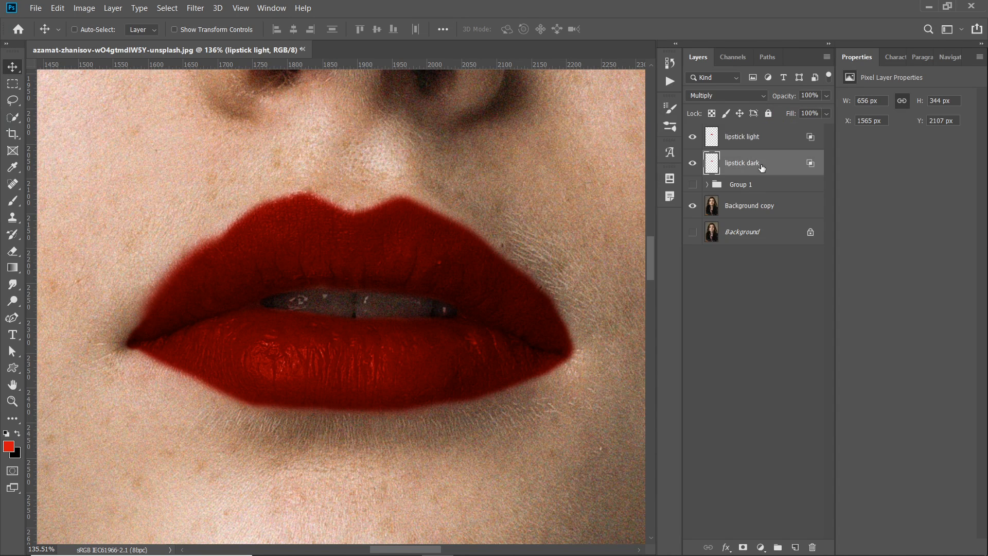
left_click(770, 136)
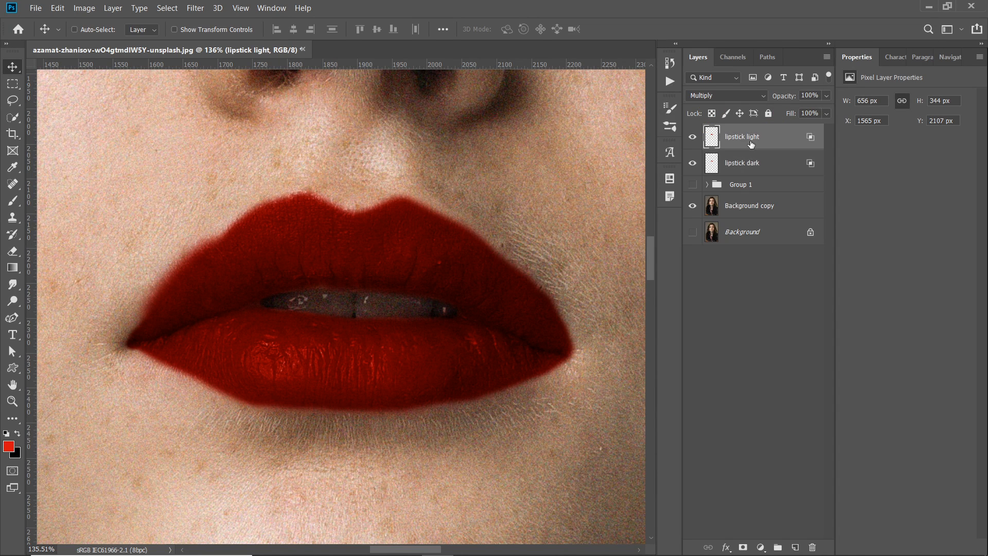
left_click(733, 97)
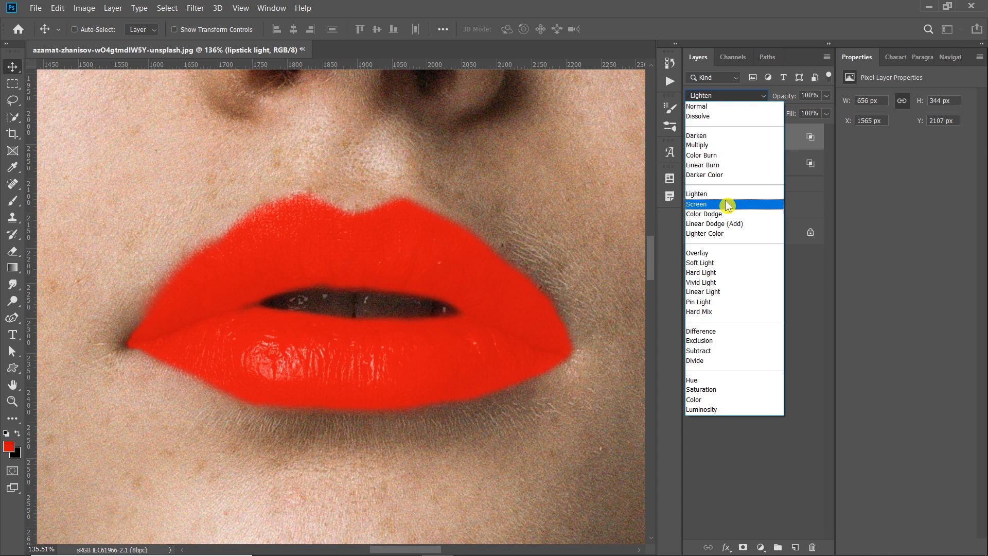
left_click(741, 204)
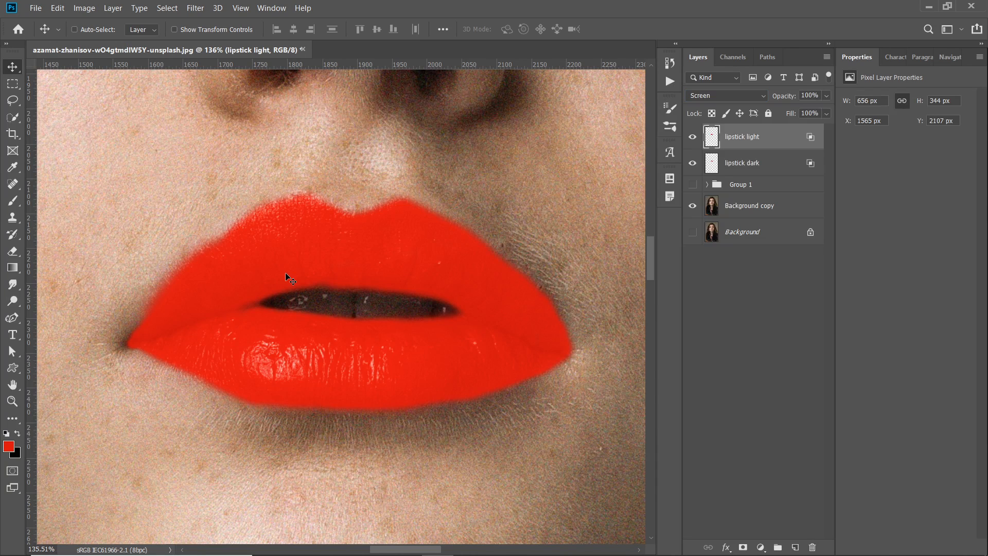
In the lipstick light layer's blending options, split the Underlying Layer's black Blend If slider to 21 / 143 and apply it.
double_click(795, 140)
left_click_drag(797, 238, 809, 138)
left_click_drag(772, 386, 856, 396)
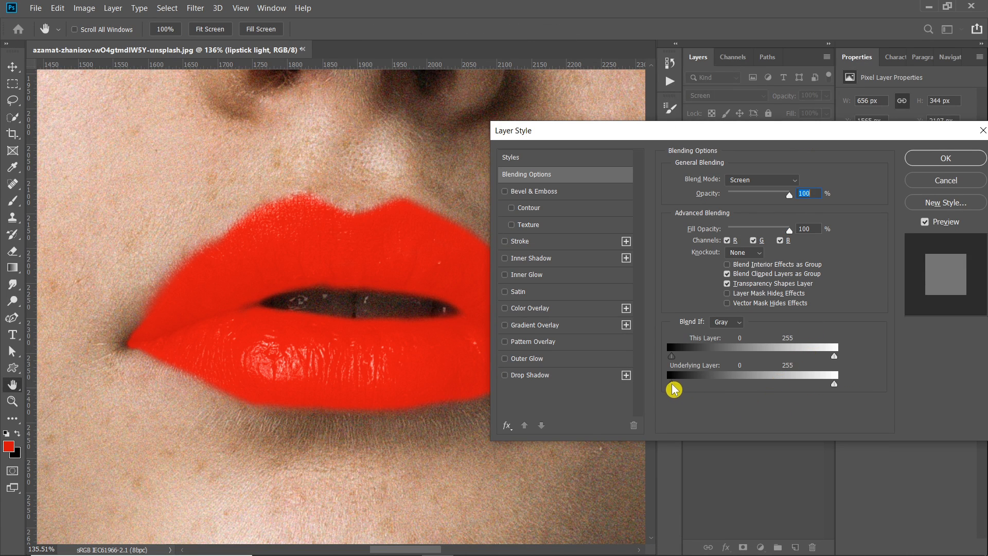
left_click_drag(672, 386, 765, 386)
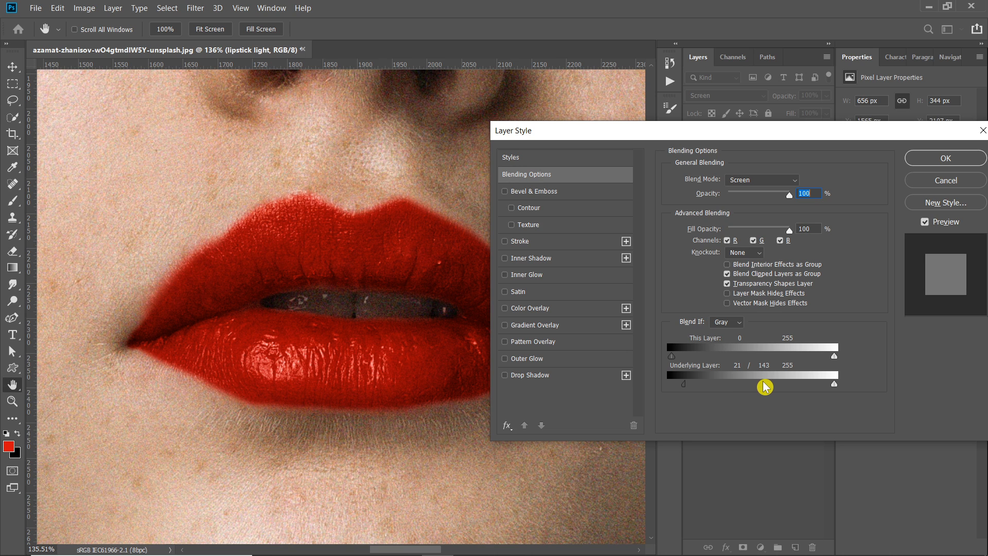
left_click(946, 158)
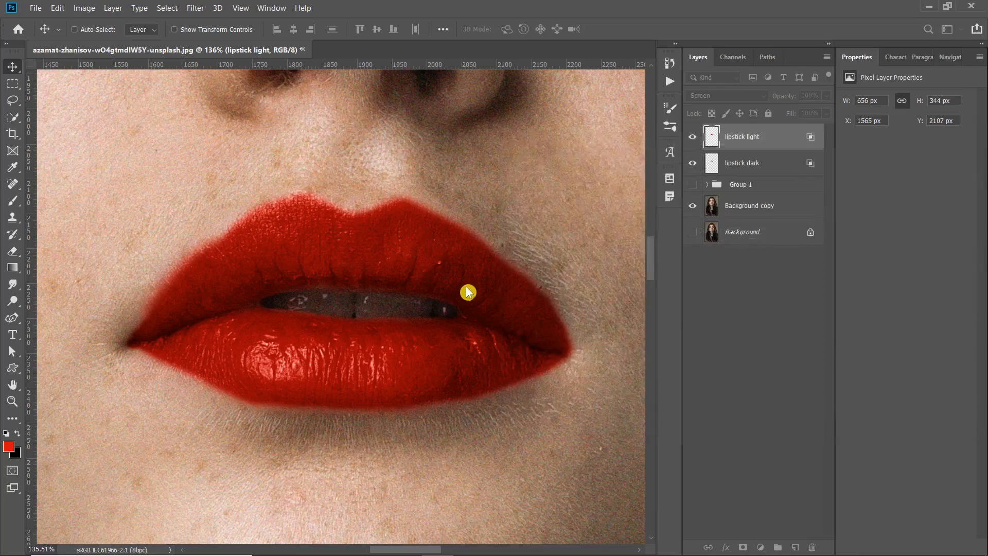
scroll(466, 292, "down", 5)
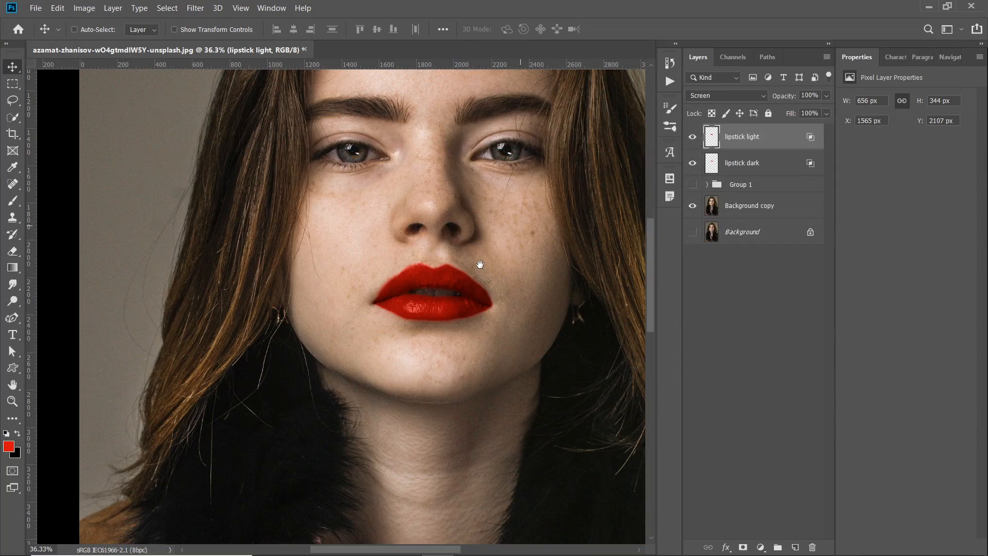
scroll(480, 265, "up", 2)
scroll(443, 202, "up", 1)
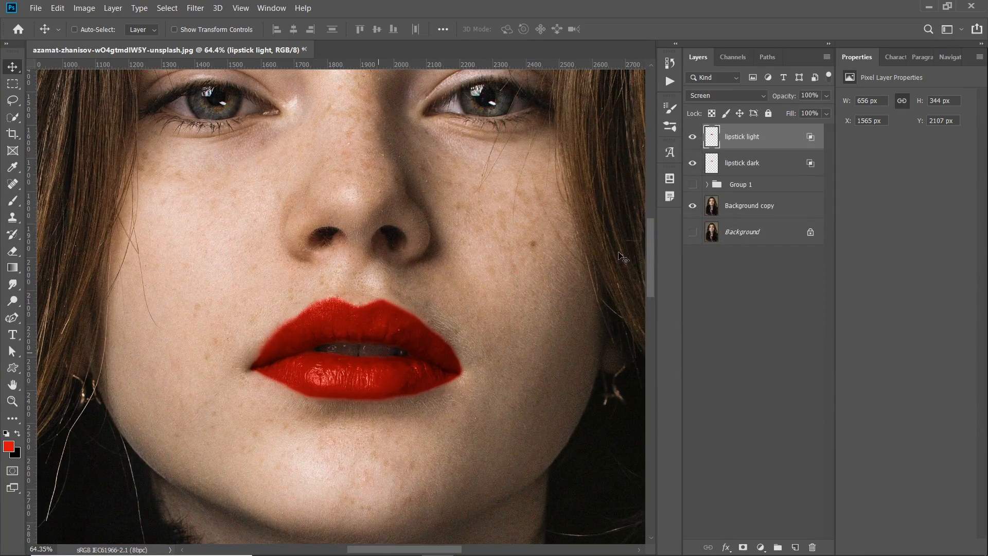
Group the lipstick light and lipstick dark layers together.
left_click(769, 164)
left_click(771, 142, "ctrl")
key("ctrl+g")
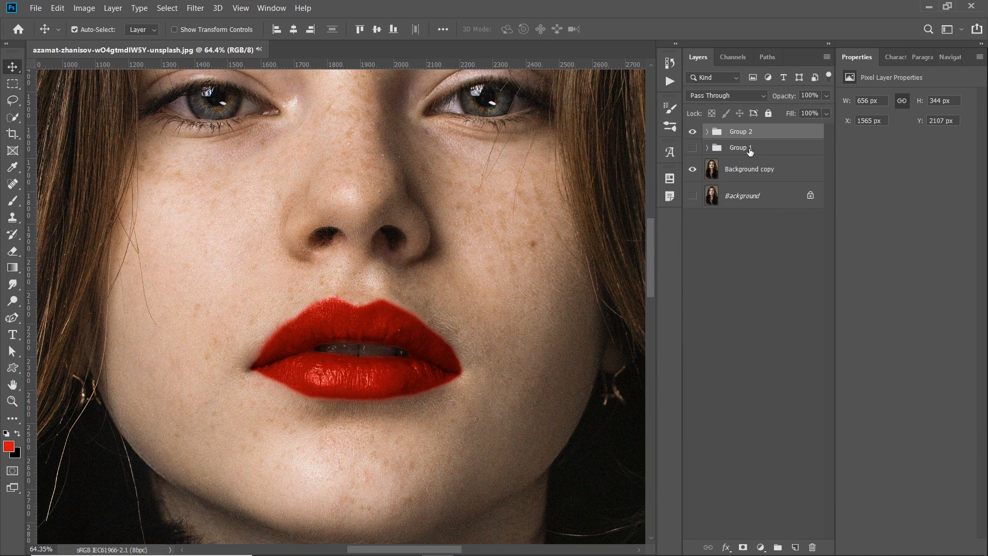
Toggle the lipstick group's visibility to compare the lips with and without colour, and examine the lip texture and edges up close.
left_click(693, 132)
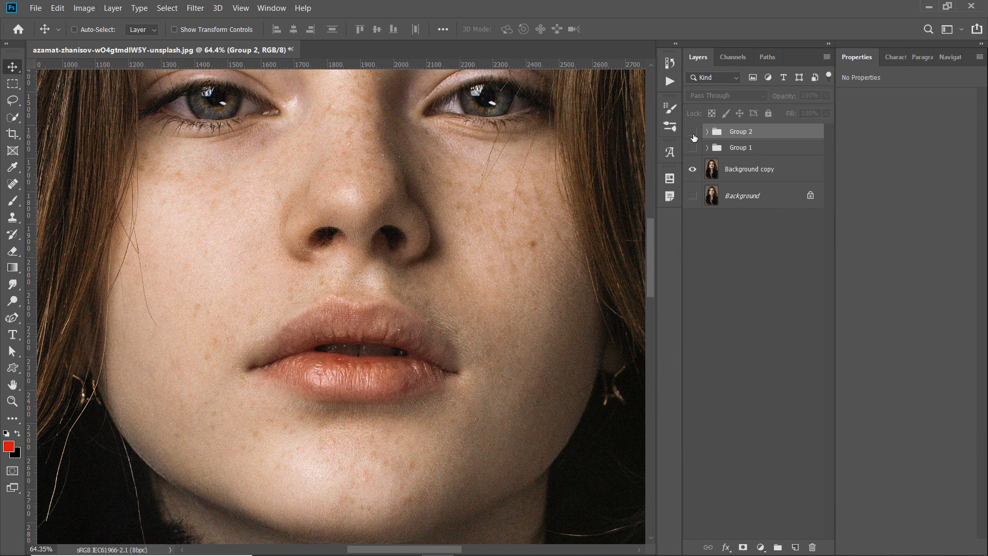
left_click(693, 132)
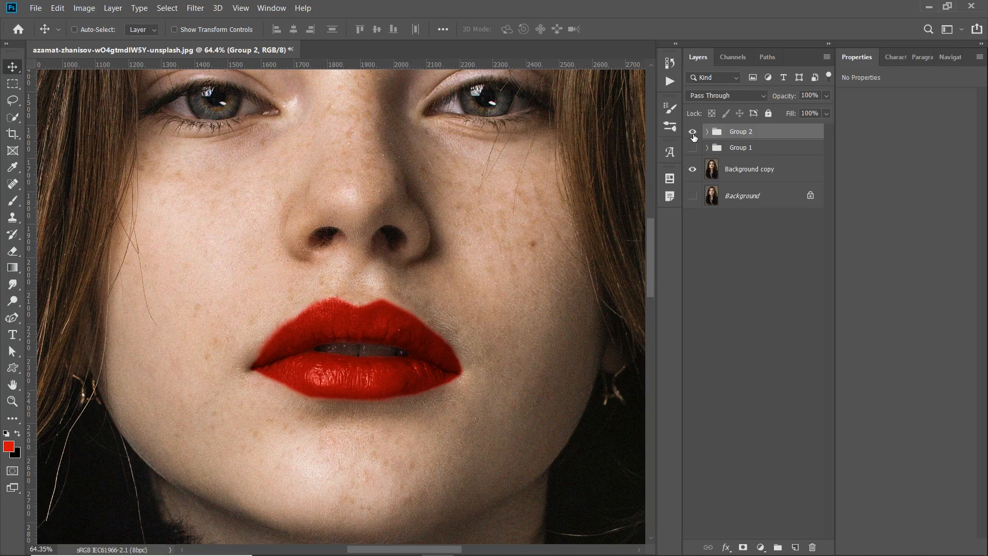
left_click(692, 133)
scroll(290, 365, "up", 2)
scroll(290, 365, "up", 5)
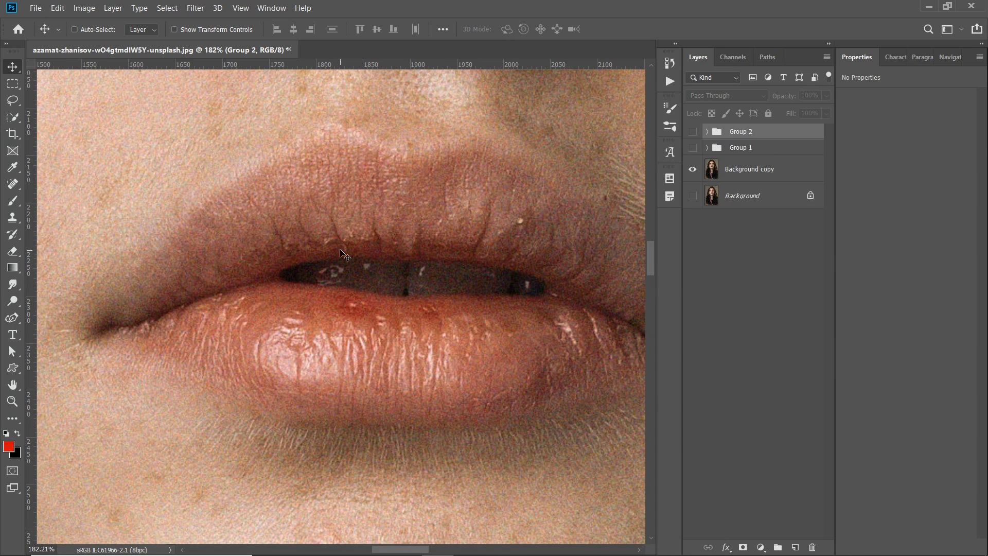
left_click(693, 133)
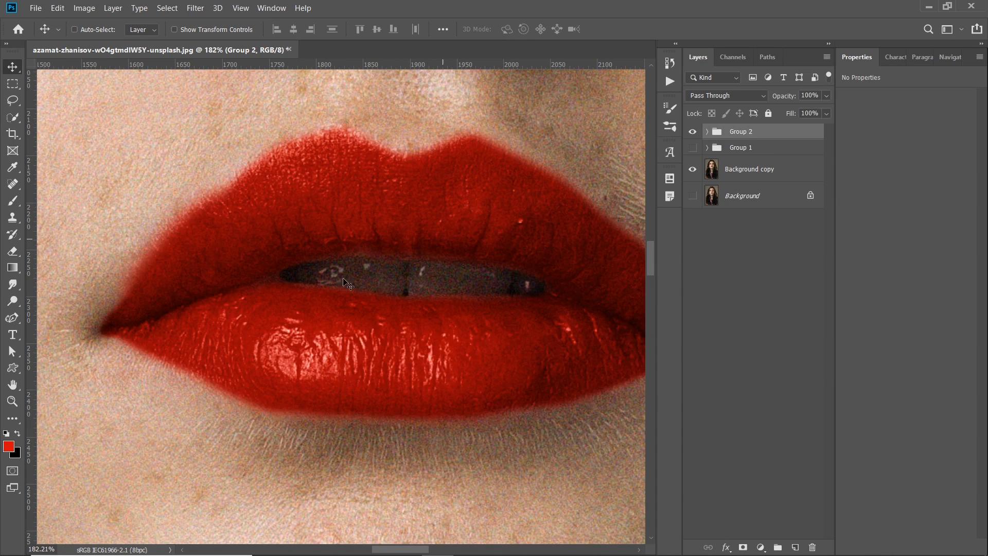
scroll(413, 364, "down", 2)
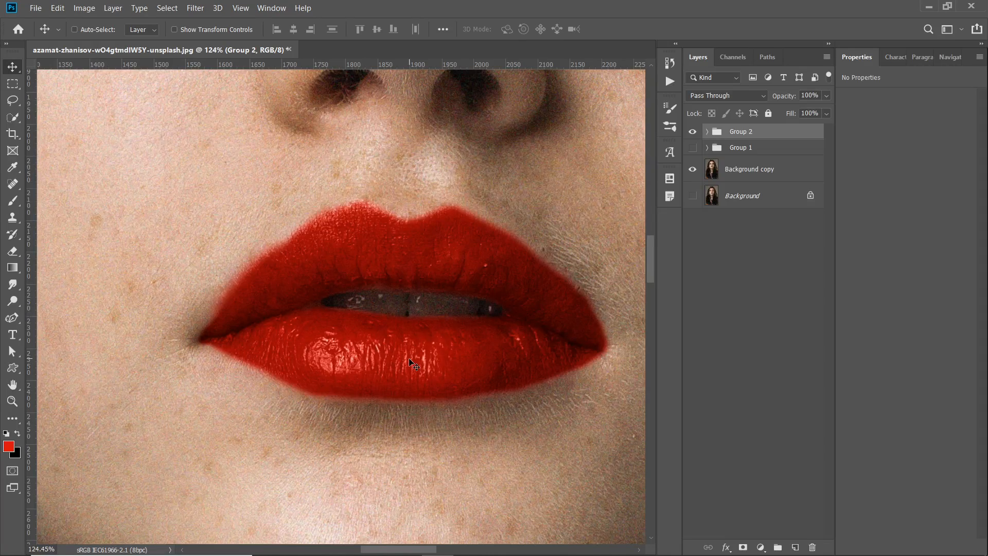
scroll(413, 364, "down", 1)
scroll(338, 340, "up", 3)
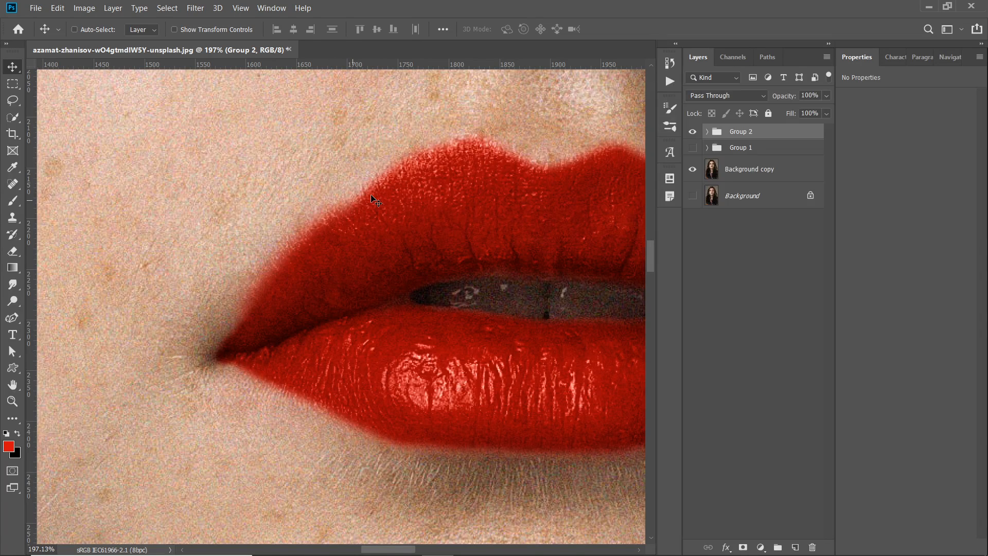
scroll(461, 153, "down", 3)
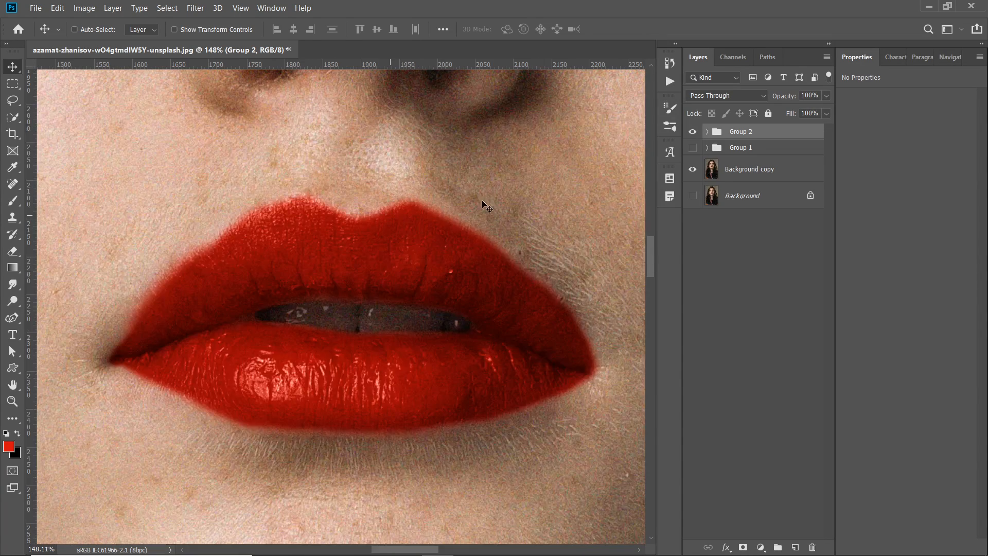
scroll(450, 282, "down", 6)
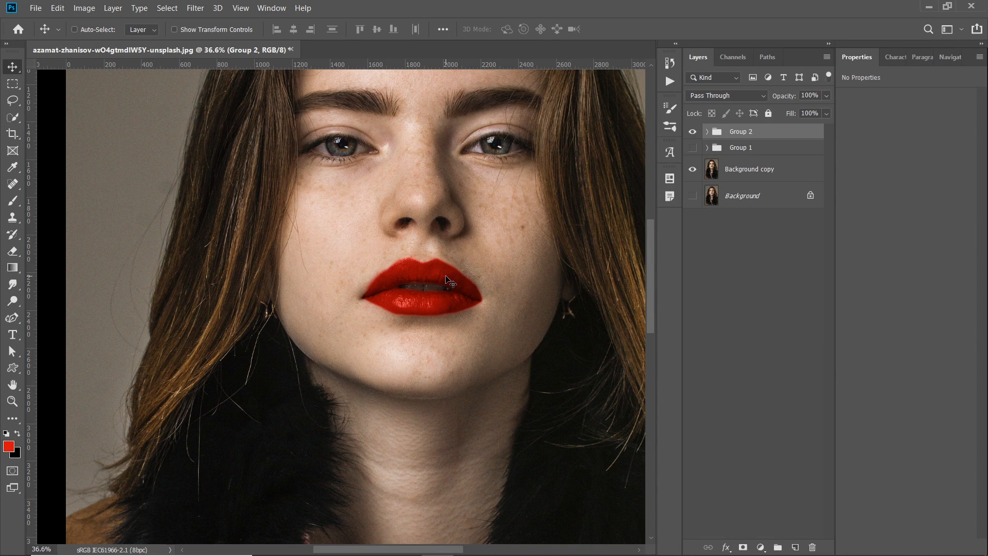
Look through the blend modes, expand the lipstick group and review the blending options of the lipstick dark layer.
left_click(747, 100)
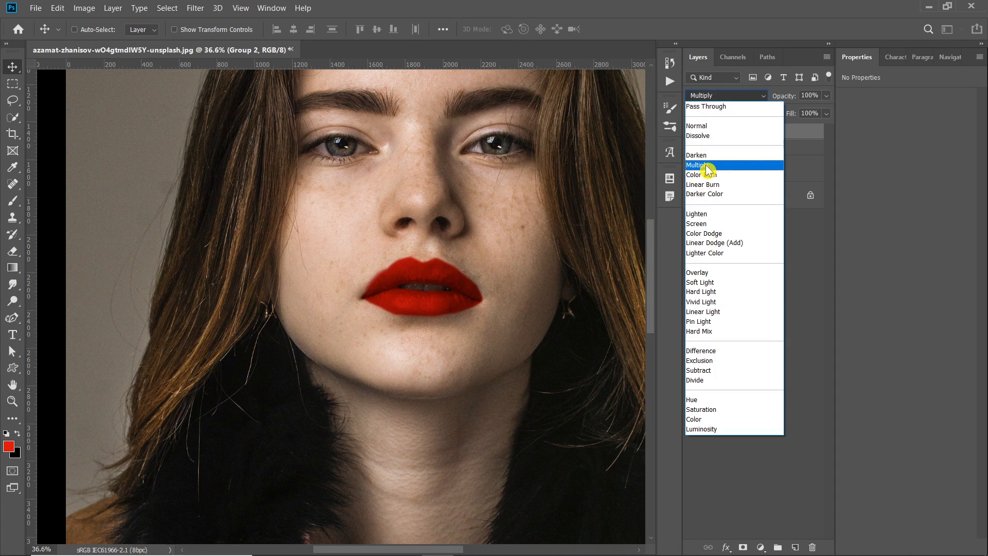
left_click(831, 259)
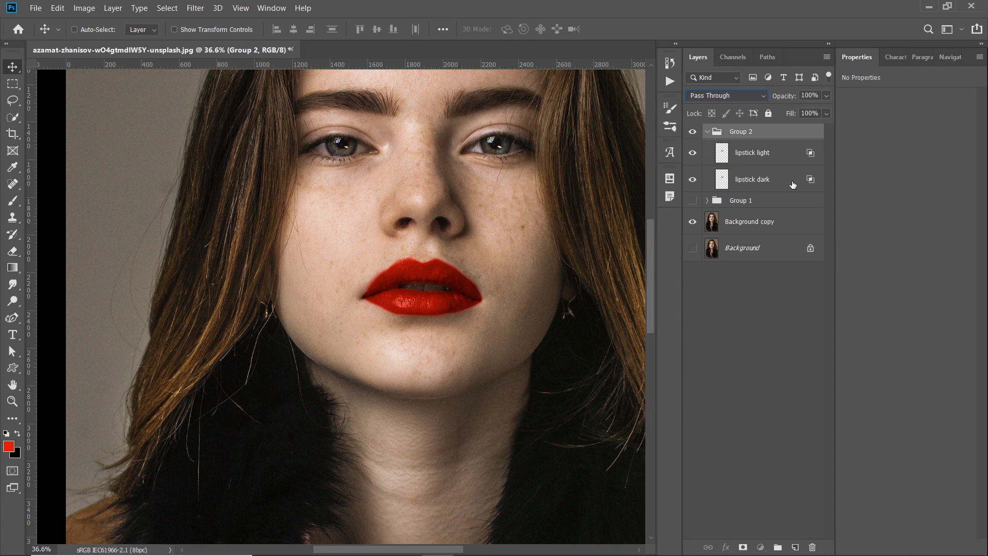
left_click(793, 184)
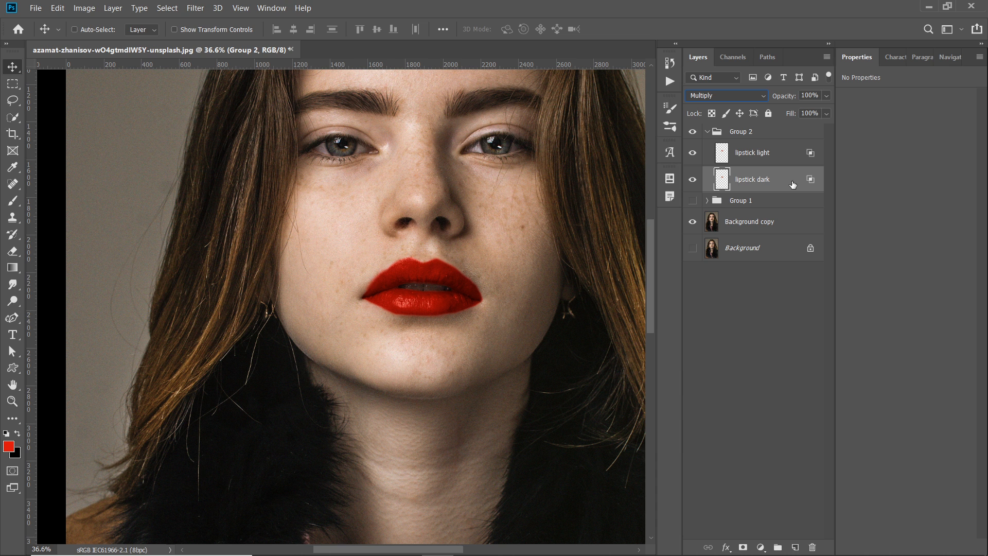
double_click(792, 184)
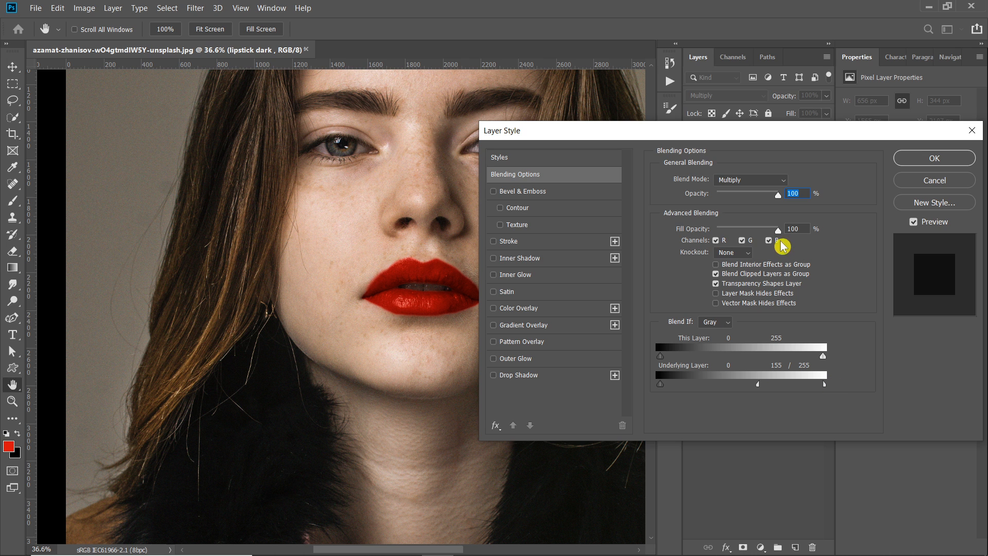
left_click(933, 158)
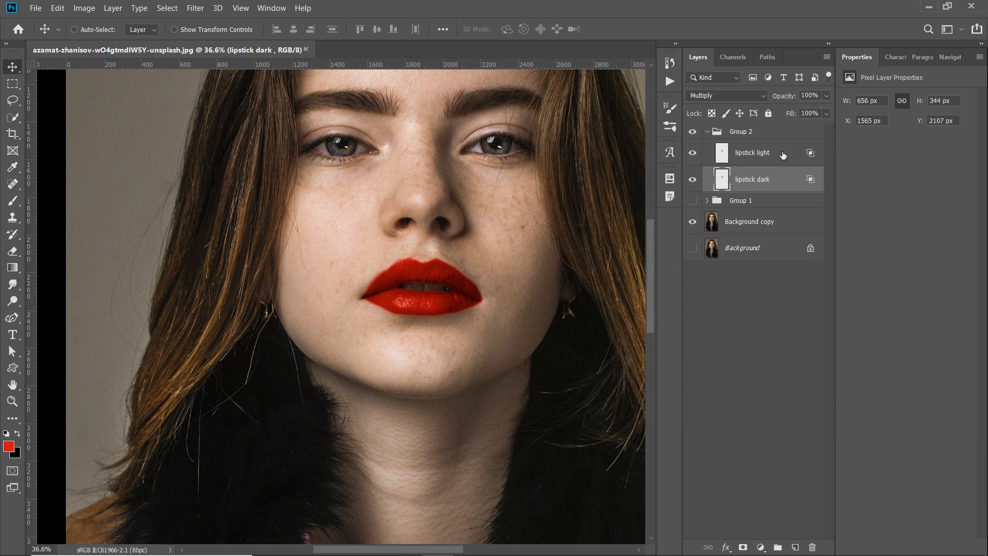
Review the blend mode and Blend If settings in the lipstick light layer's blending options.
left_click(783, 156)
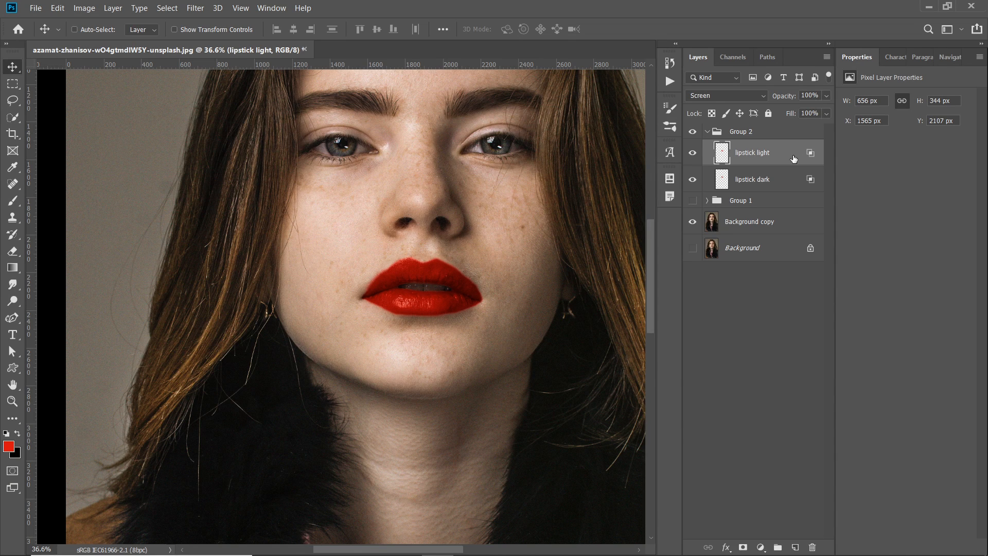
double_click(793, 158)
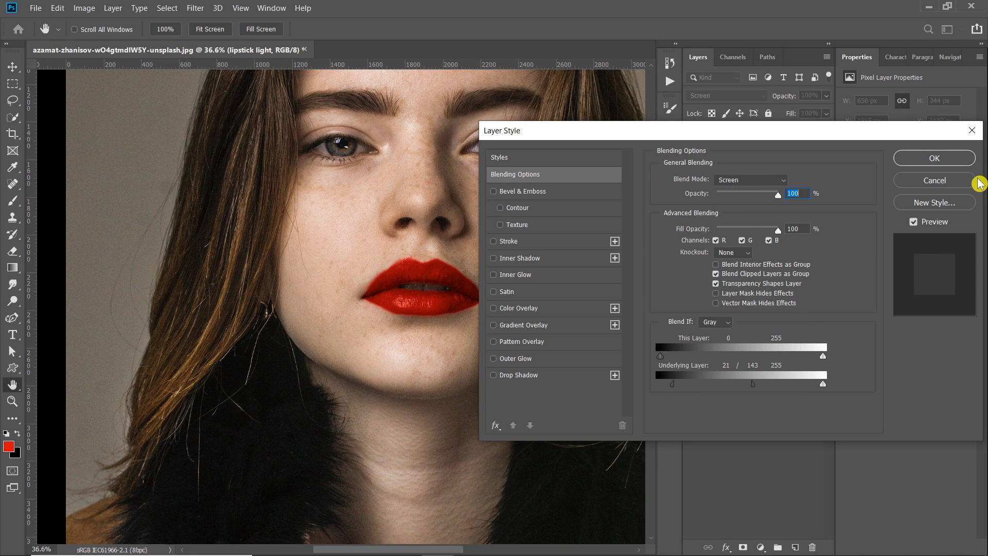
left_click(932, 160)
key("v")
Examine the finished red lipstick on the full portrait and on the face.
scroll(419, 249, "down", 2)
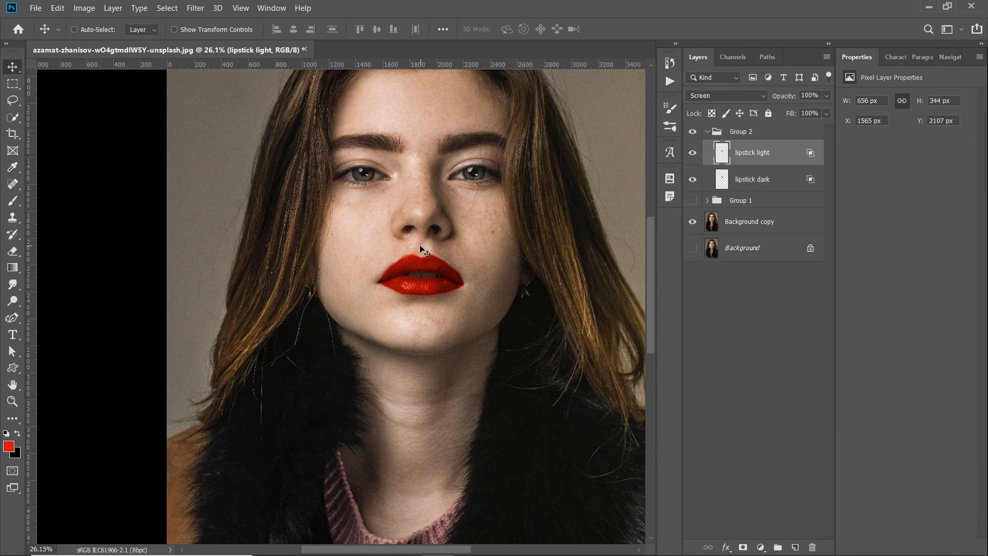
left_click_drag(493, 154, 445, 205)
key("ctrl+0")
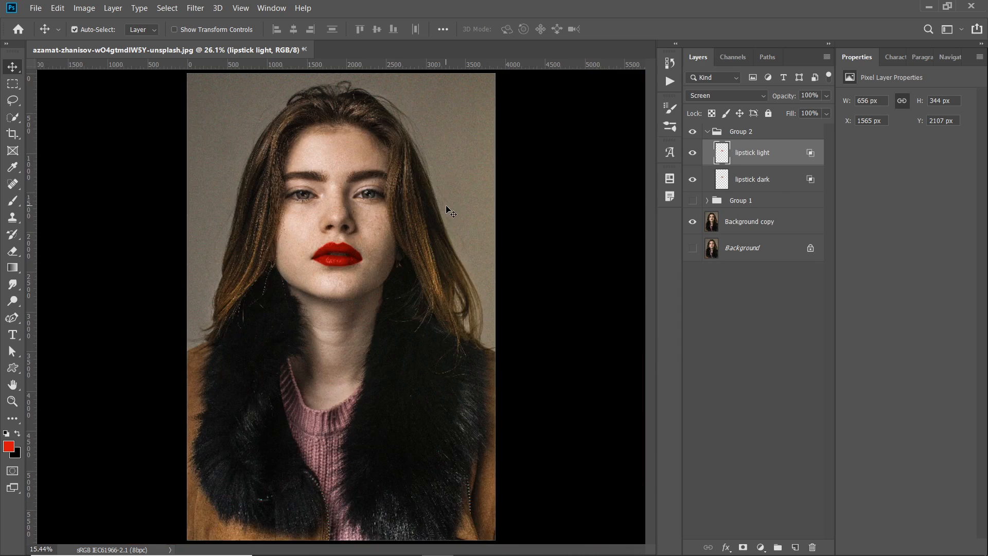
scroll(273, 207, "up", 2)
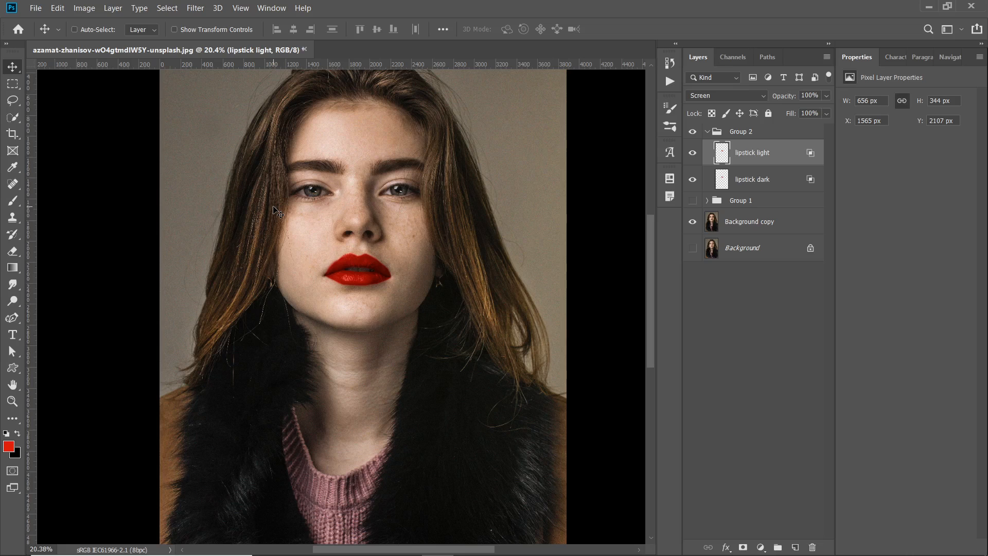
scroll(320, 220, "up", 1)
scroll(418, 221, "up", 1)
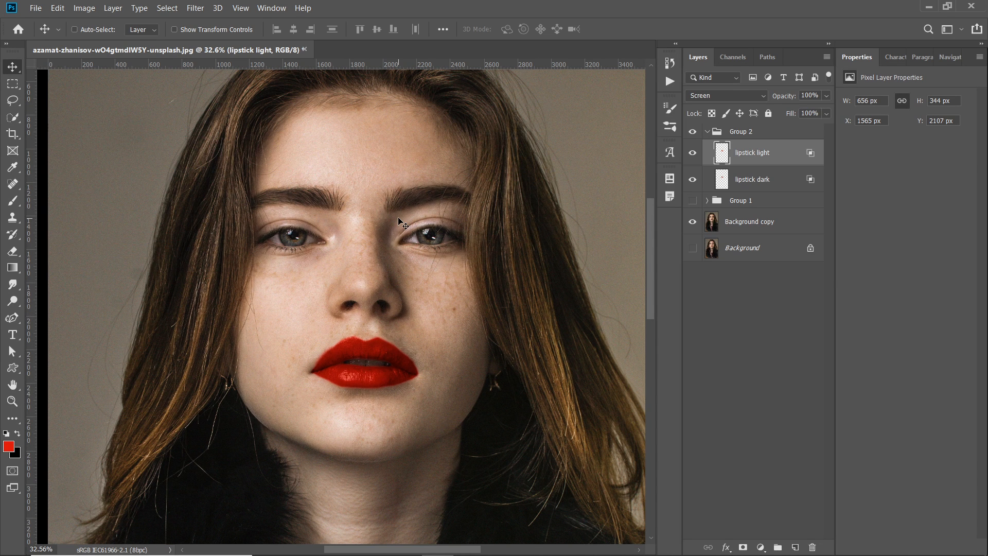
scroll(398, 219, "down", 1)
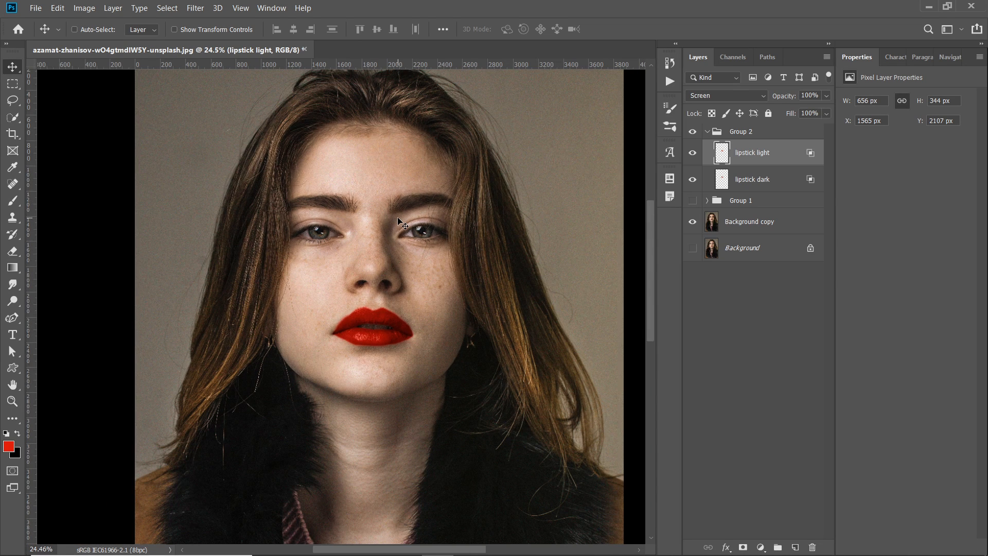